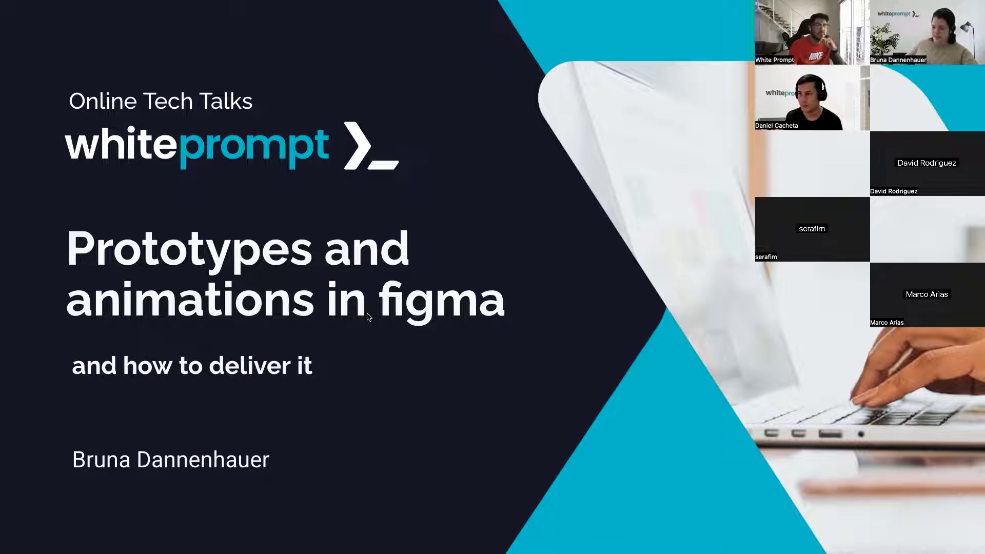
Advance past the OTT and Subscribe slides to the 'Menu icon - OTT - 4 nov' prototype.
key("Right")
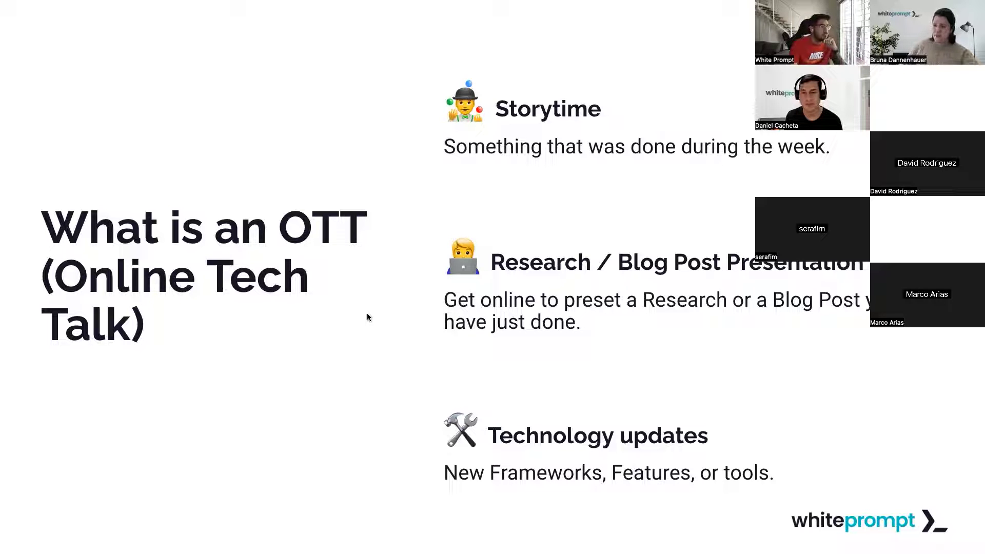
key("Right")
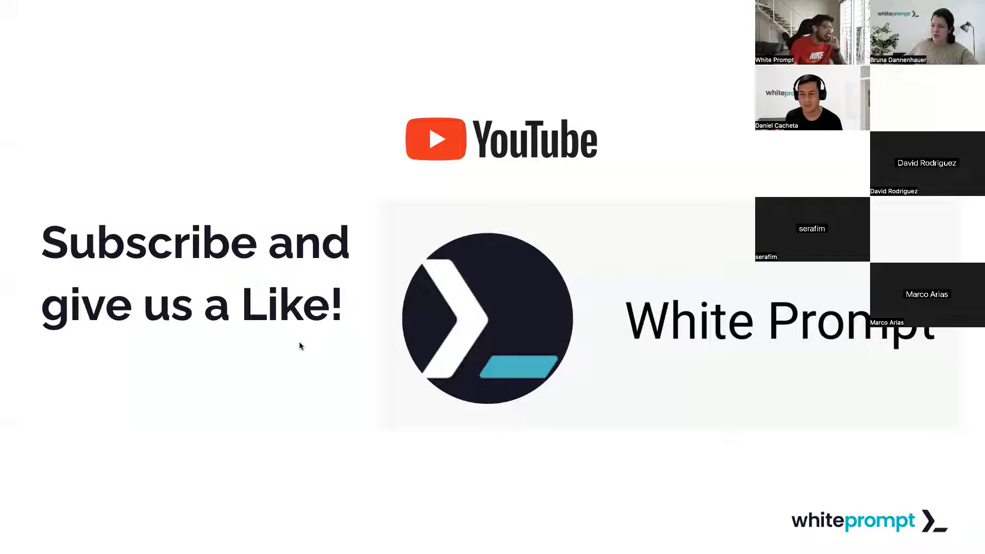
key("super+Tab")
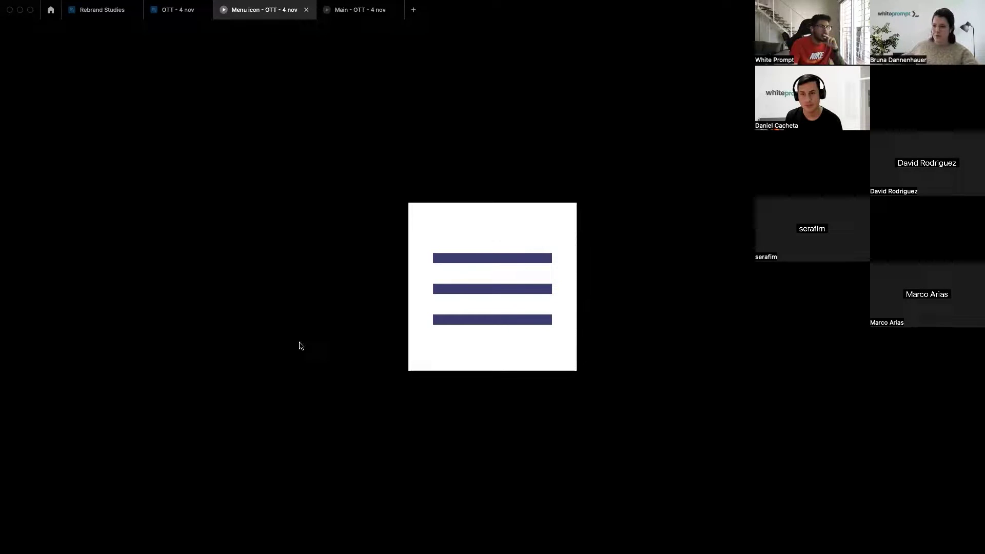
left_click(543, 228)
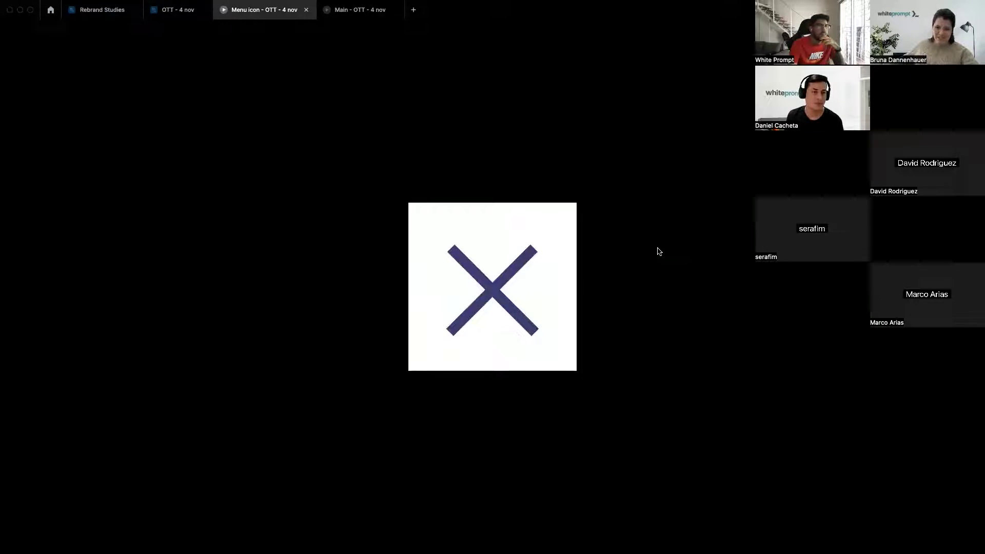
left_click(516, 277)
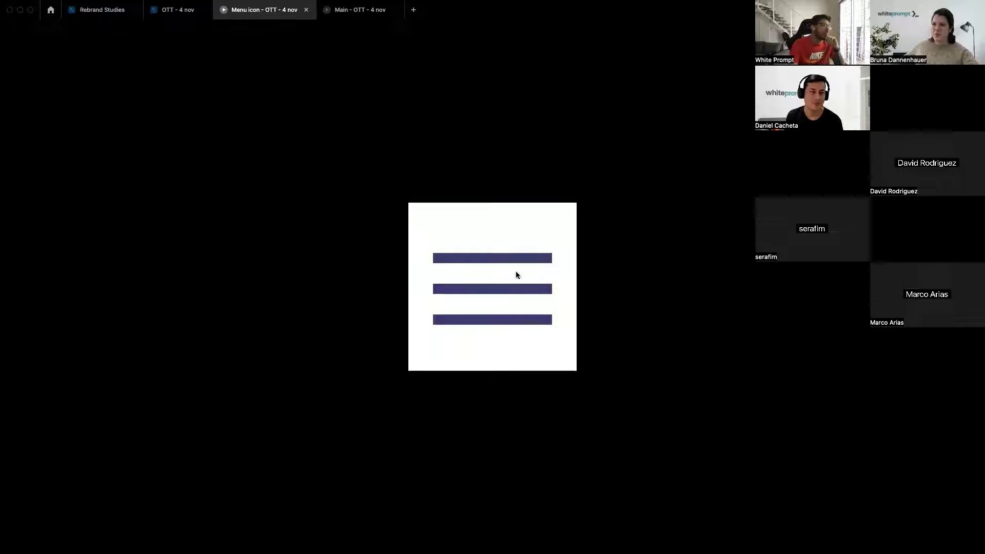
left_click(177, 6)
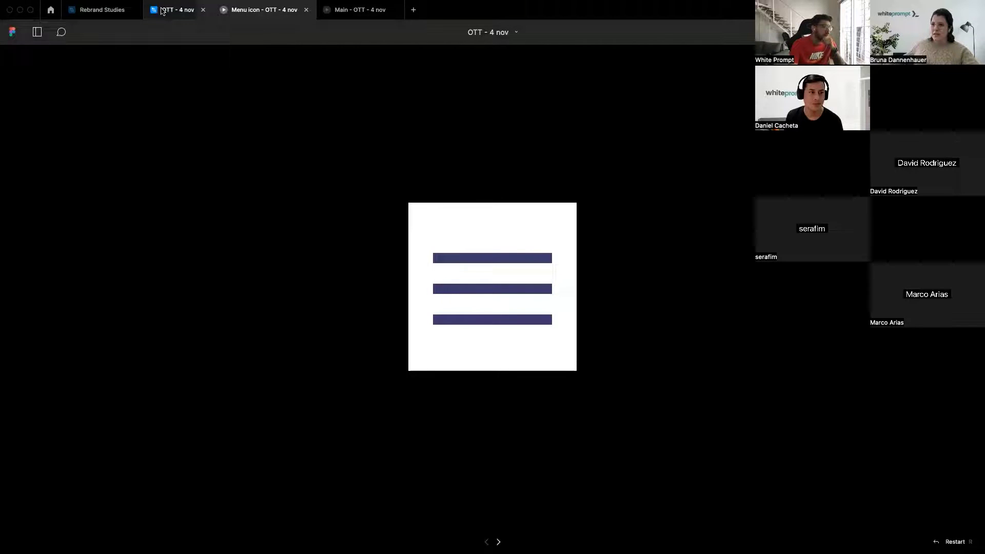
Open the OTT - 4 nov design file on its Menu icon page.
left_click(161, 10)
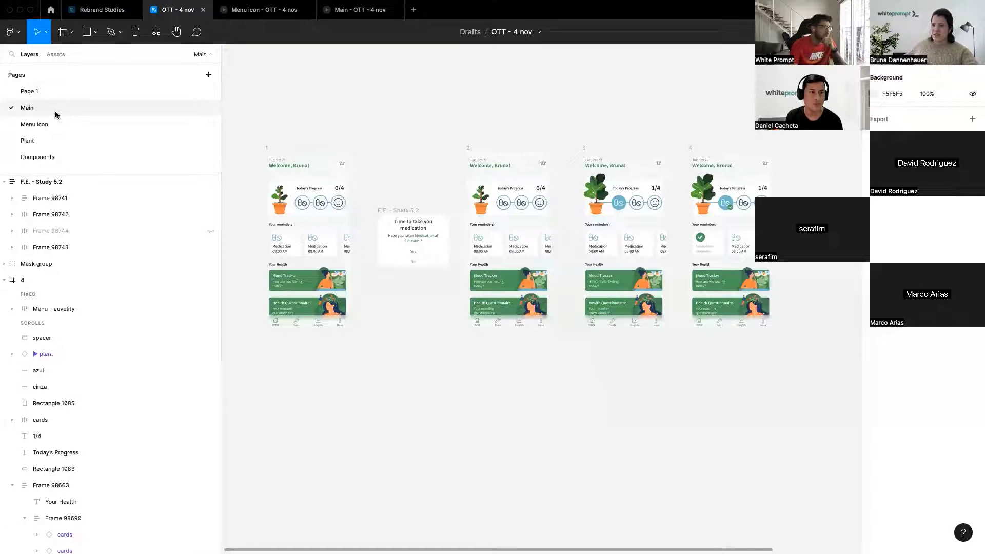
left_click(51, 127)
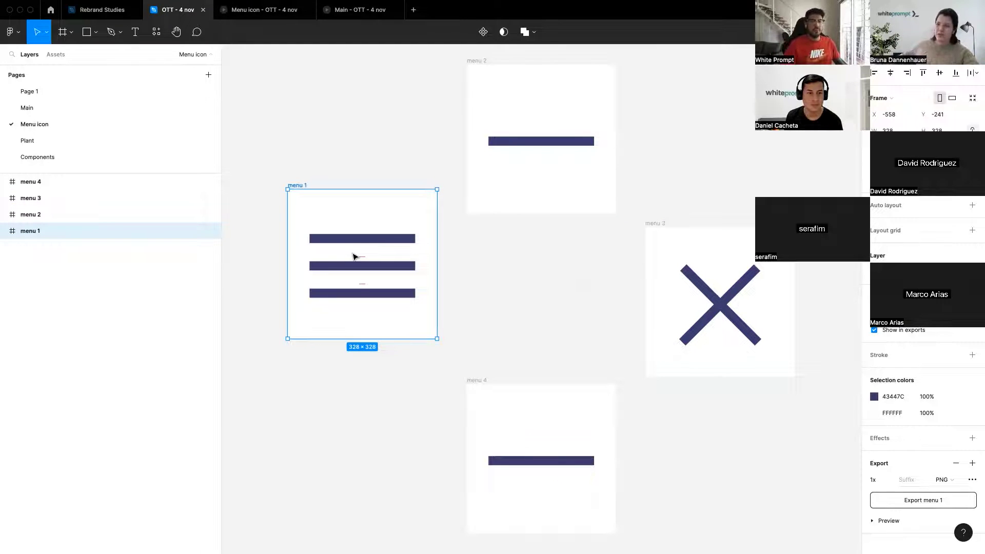
Expand menu 1 through menu 4 in the Layers panel to list their lines.
left_click(4, 231)
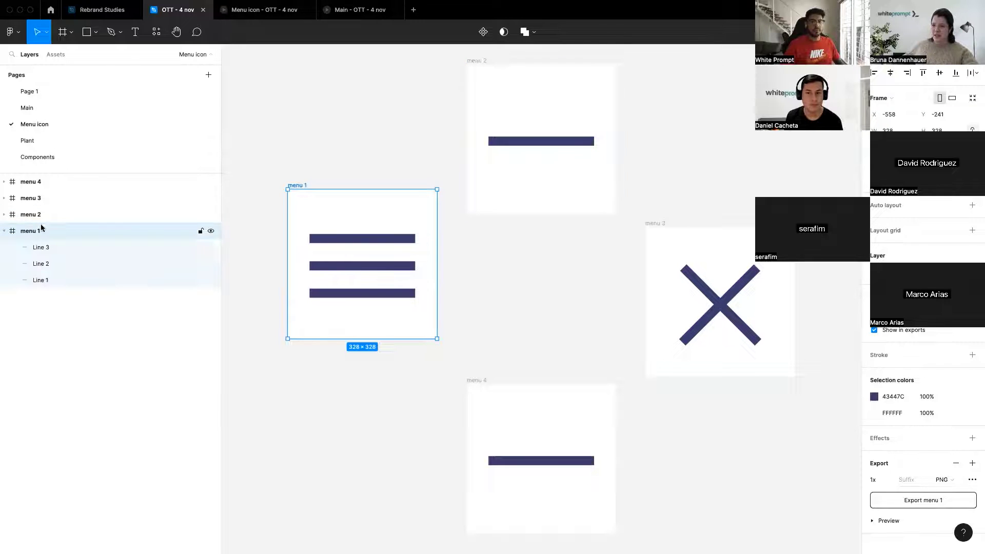
left_click(4, 214)
left_click(4, 198)
left_click(5, 182)
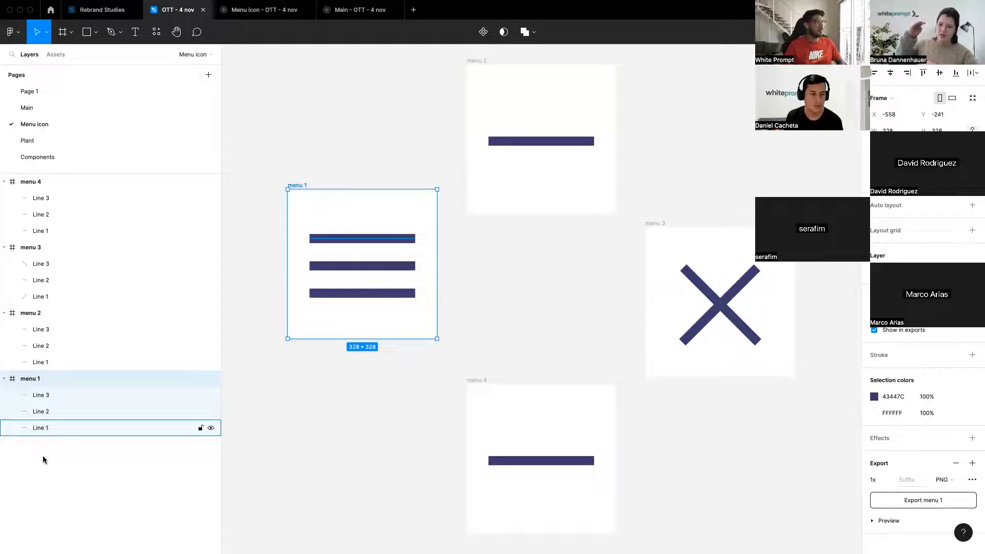
Inspect menu 3's Line 1–3 forming the X, then switch to prototyping mode.
left_click(36, 316)
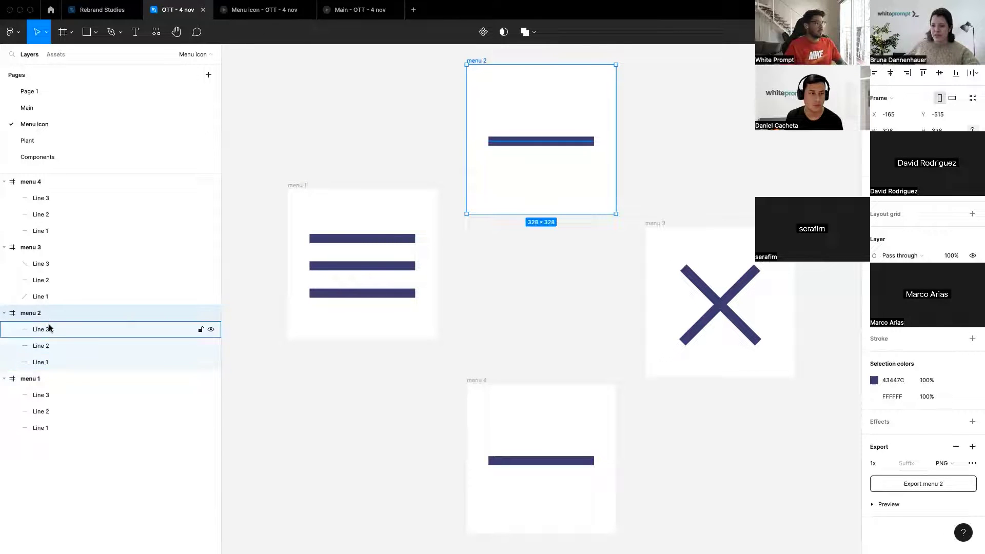
left_click(41, 253)
left_click(49, 280)
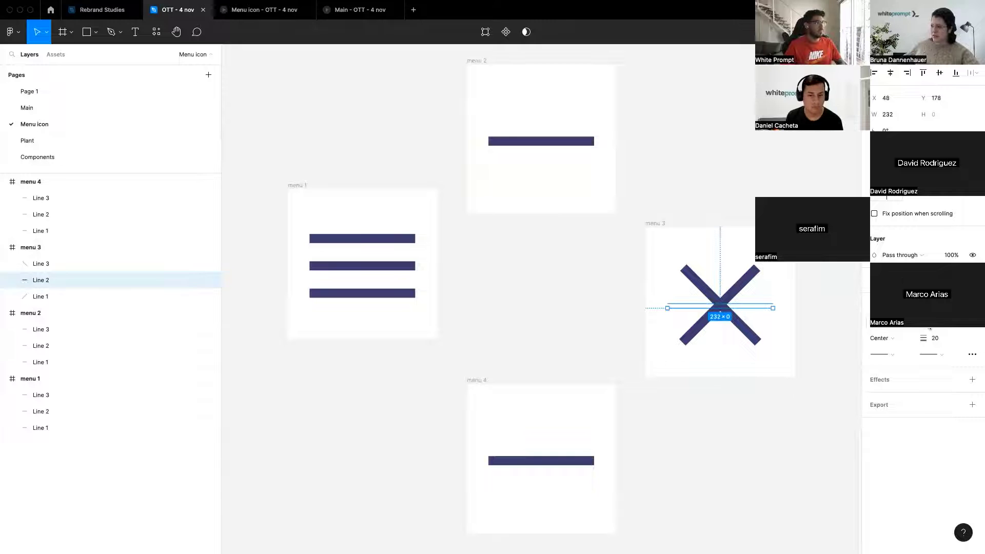
left_click(745, 333)
left_click(696, 334)
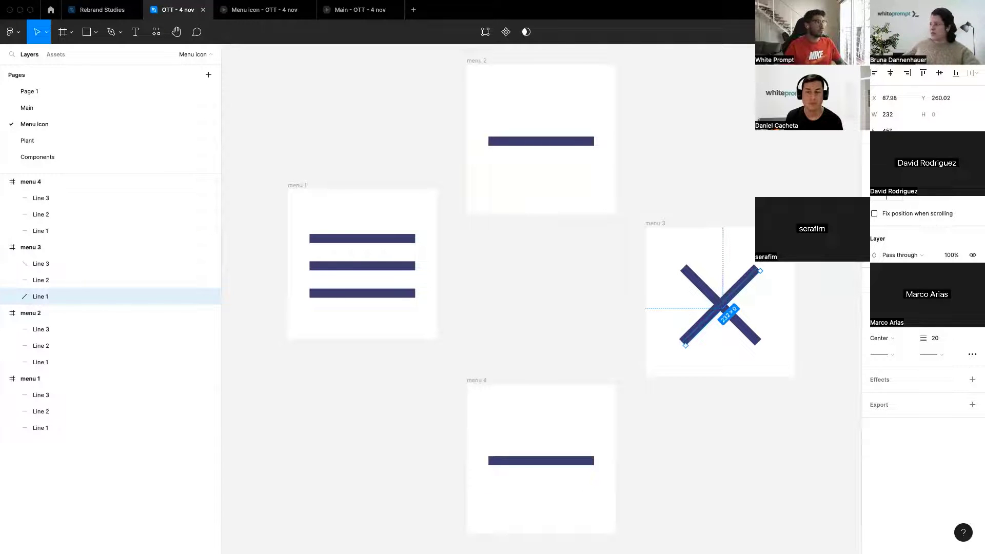
key("shift+e")
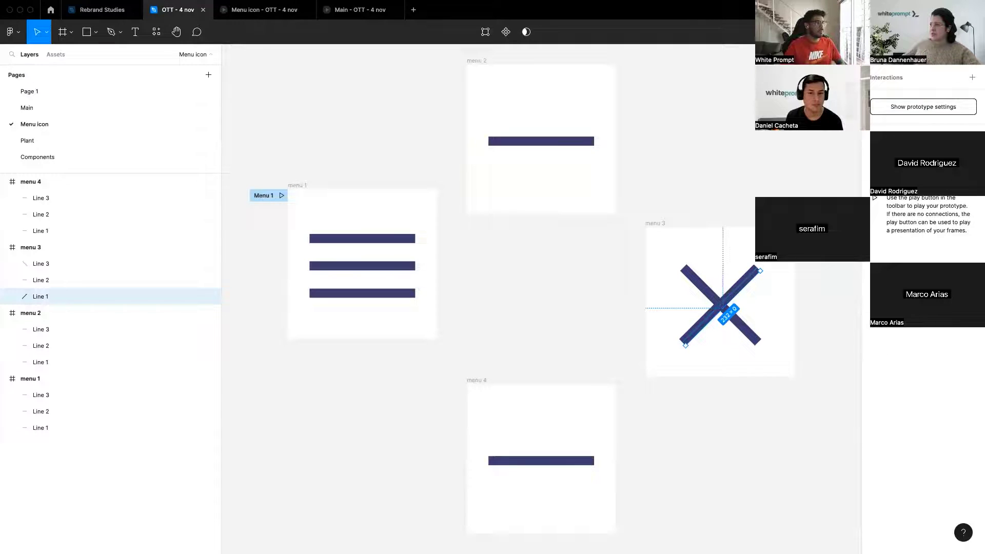
Review menu 1's Smart animate link to menu 2 (Ease out, 600ms) and preview the hamburger-to-X animation.
key("Escape")
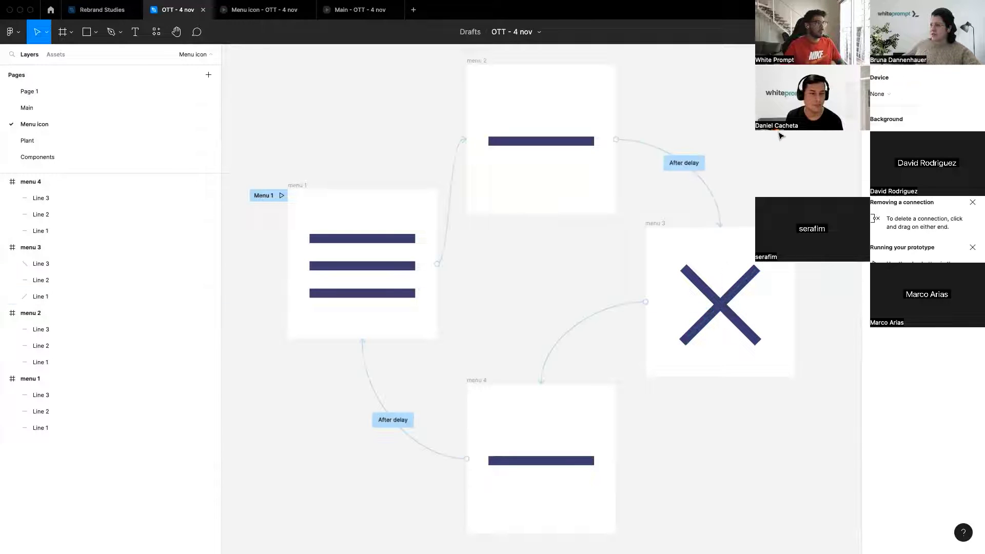
left_click(442, 256)
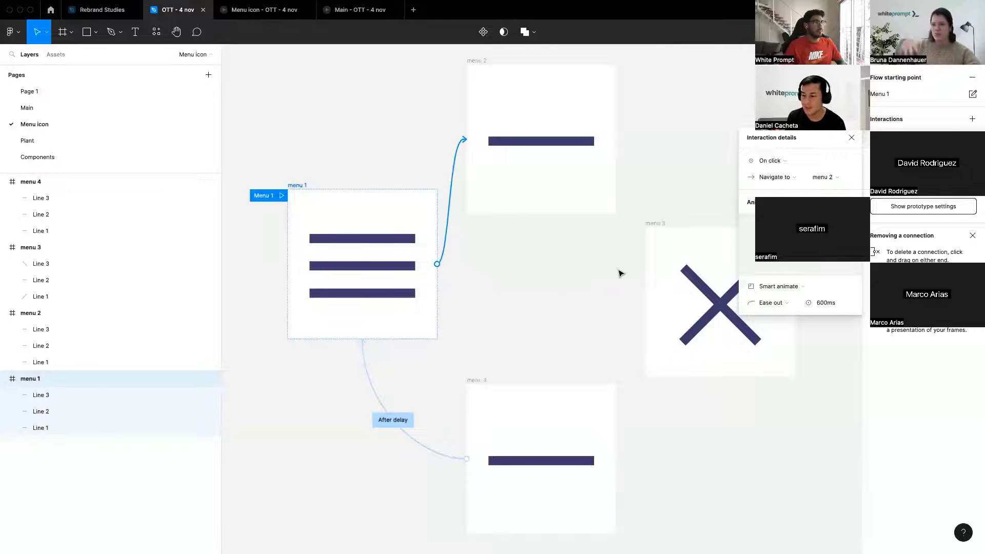
left_click(361, 12)
left_click(267, 10)
left_click(516, 277)
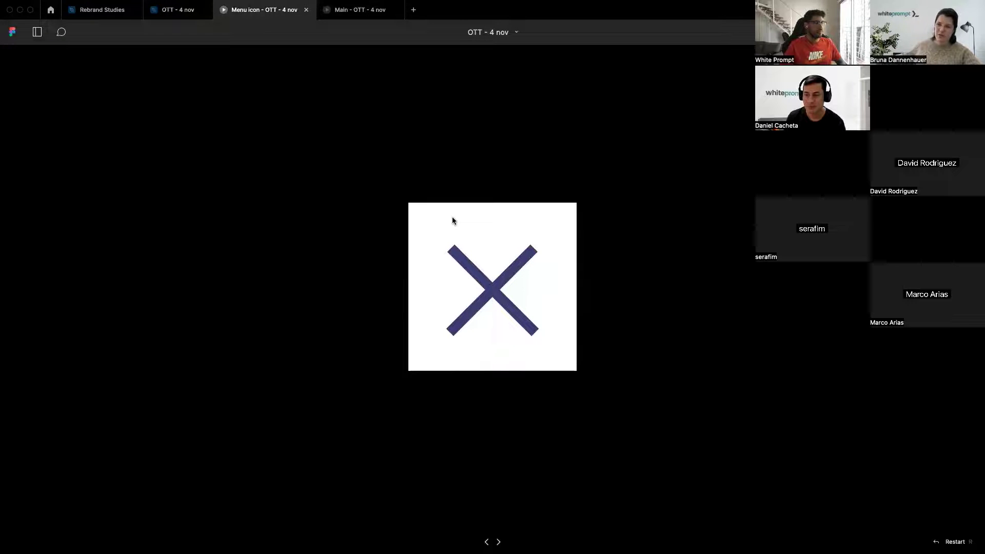
left_click(167, 12)
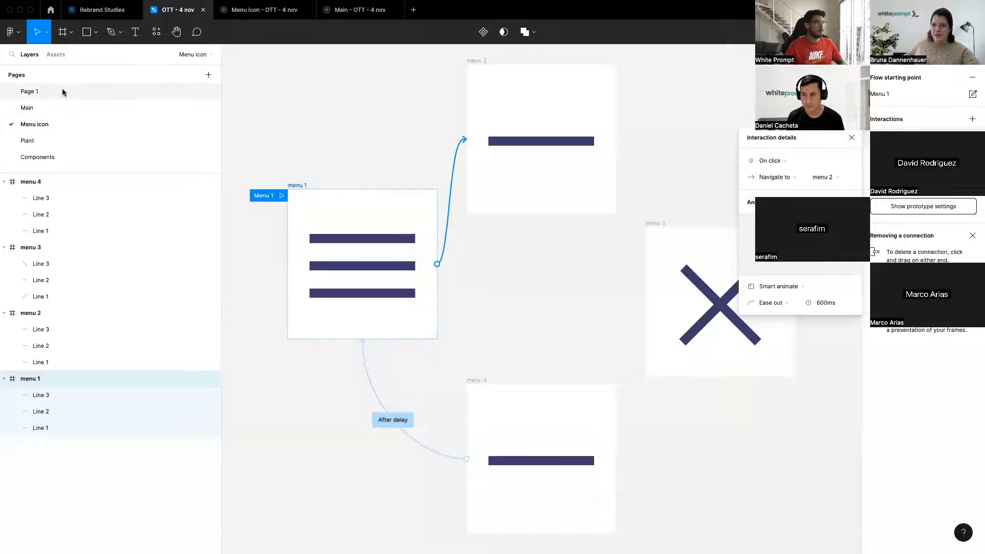
Open the Main page and survey the home-screen frames and medication reminder popup.
left_click(34, 109)
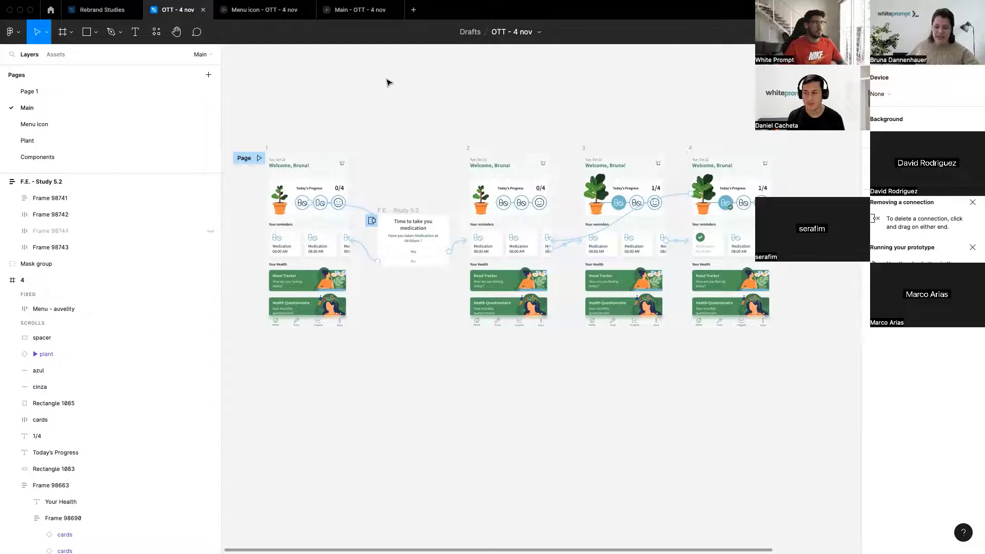
scroll(251, 212, "up", 2)
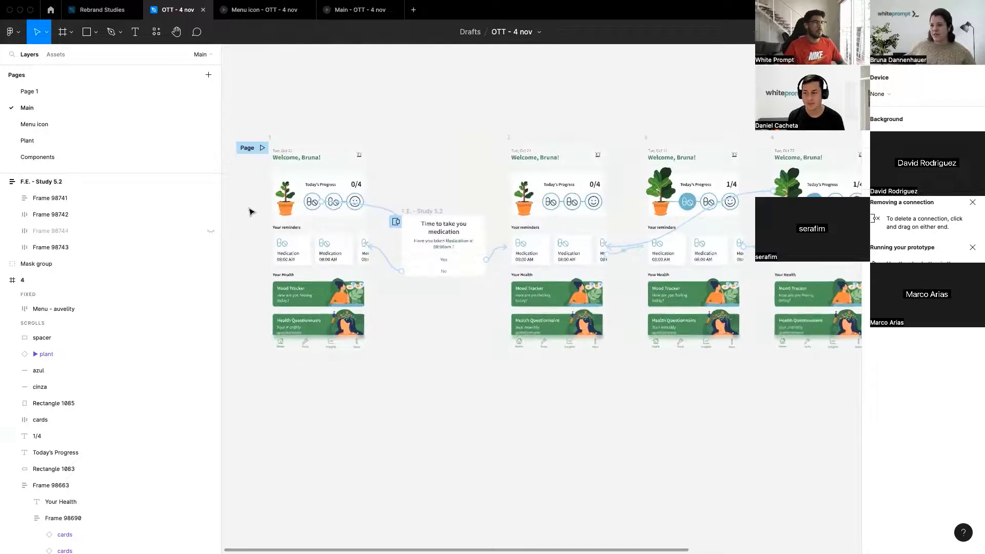
scroll(251, 211, "up", 3)
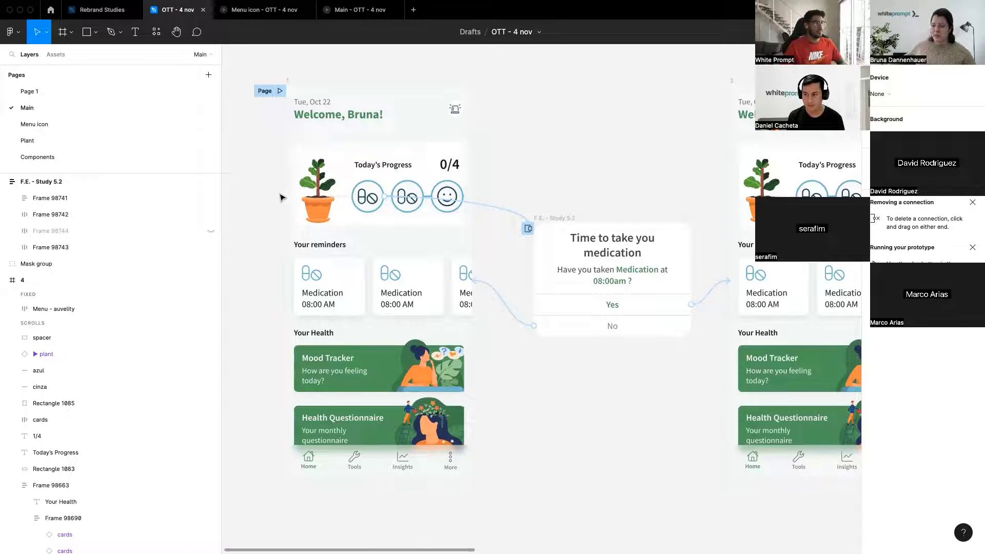
scroll(271, 177, "up", 1)
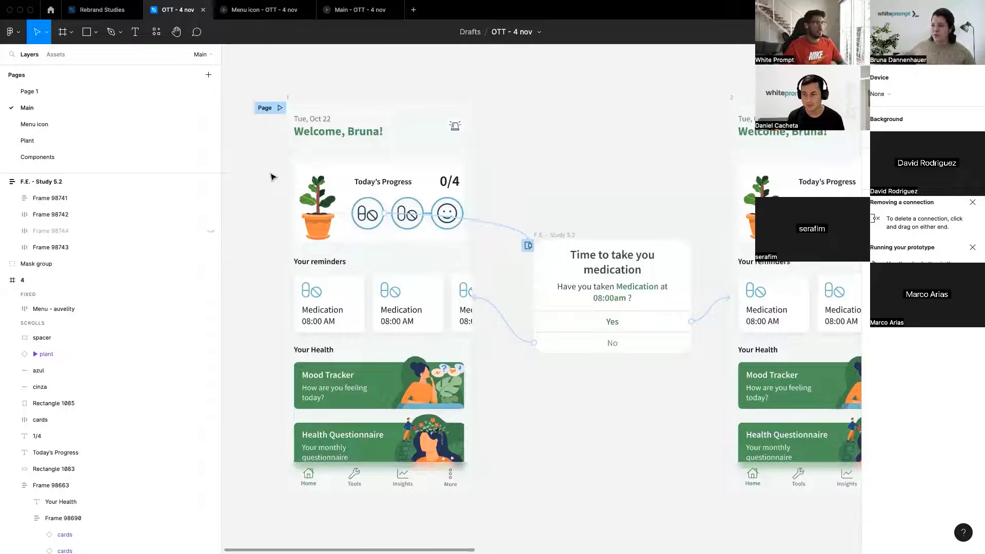
scroll(290, 175, "right", 5)
scroll(290, 174, "left", 4)
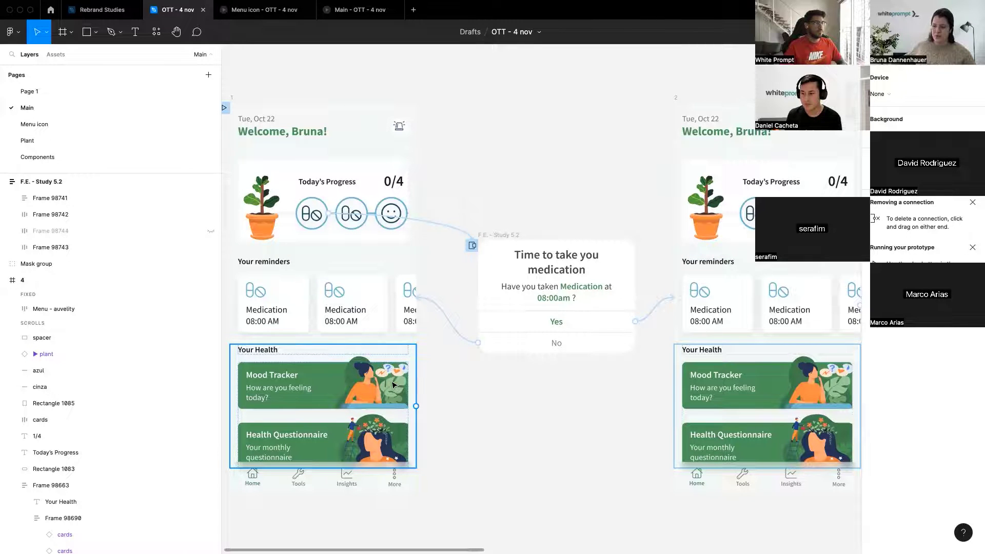
scroll(392, 385, "left", 1)
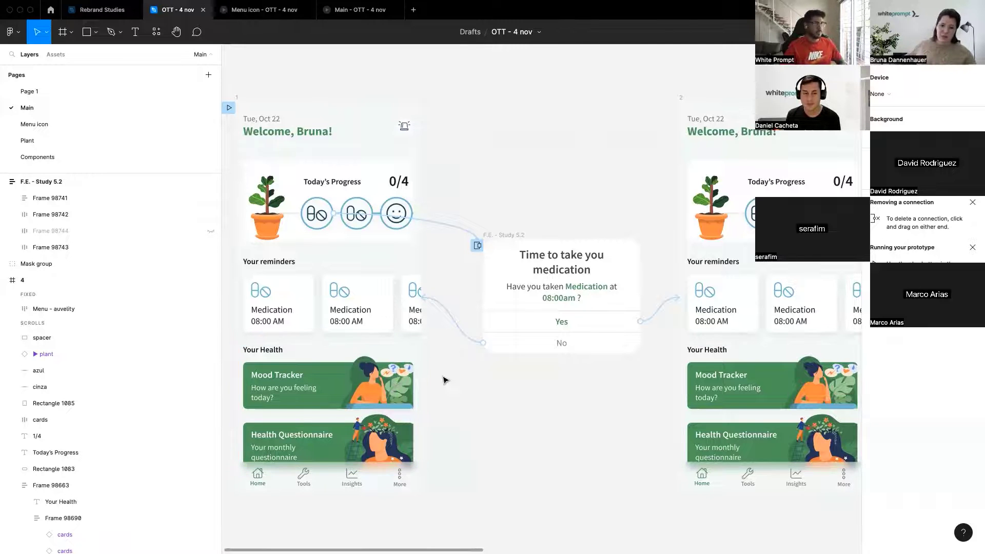
In the Main prototype, confirm the medication dialog and mark the second progress pill taken.
left_click(341, 10)
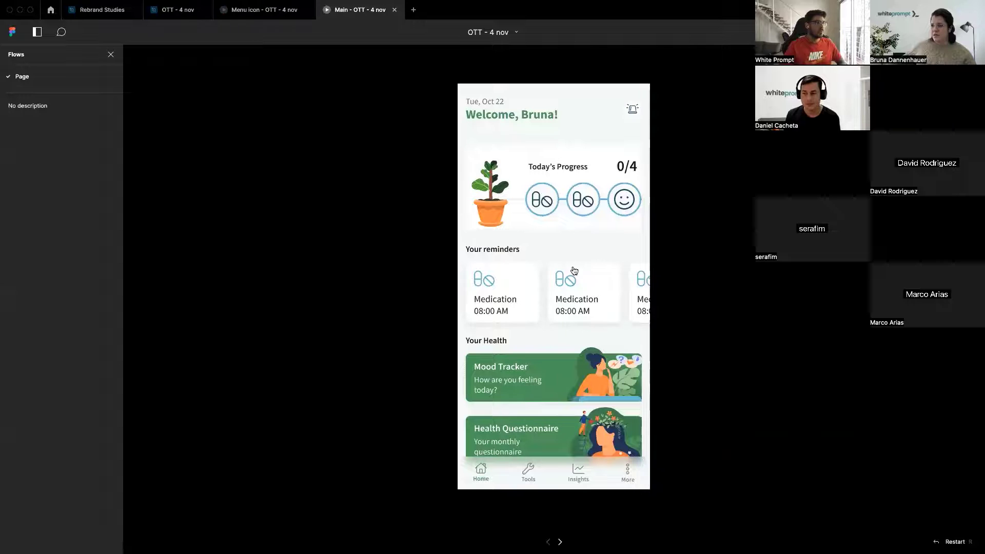
left_click(552, 202)
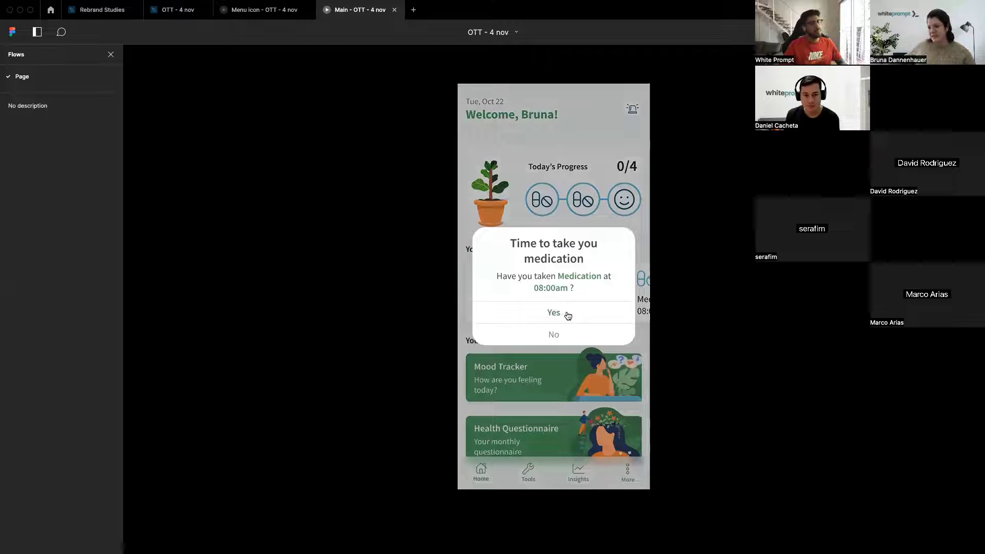
left_click(588, 317)
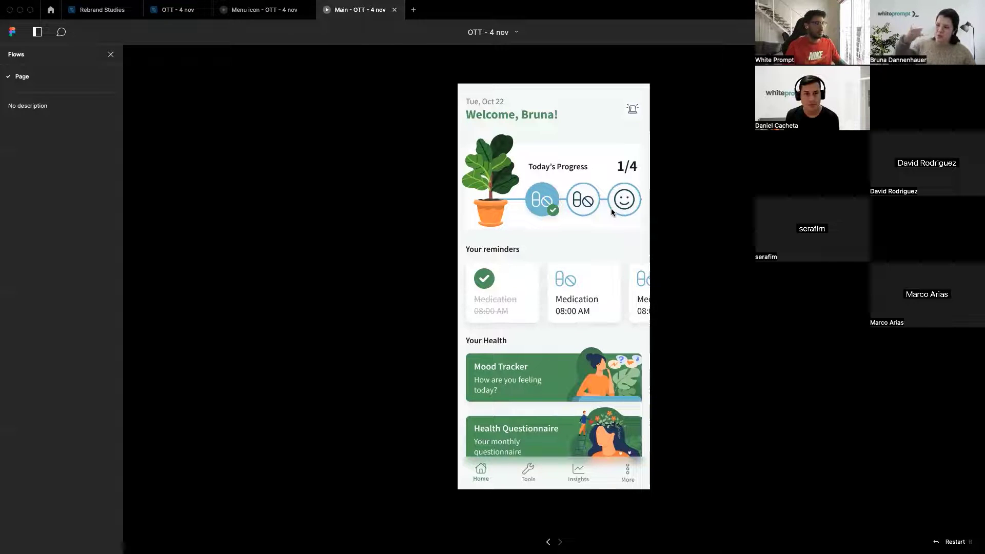
left_click(609, 278)
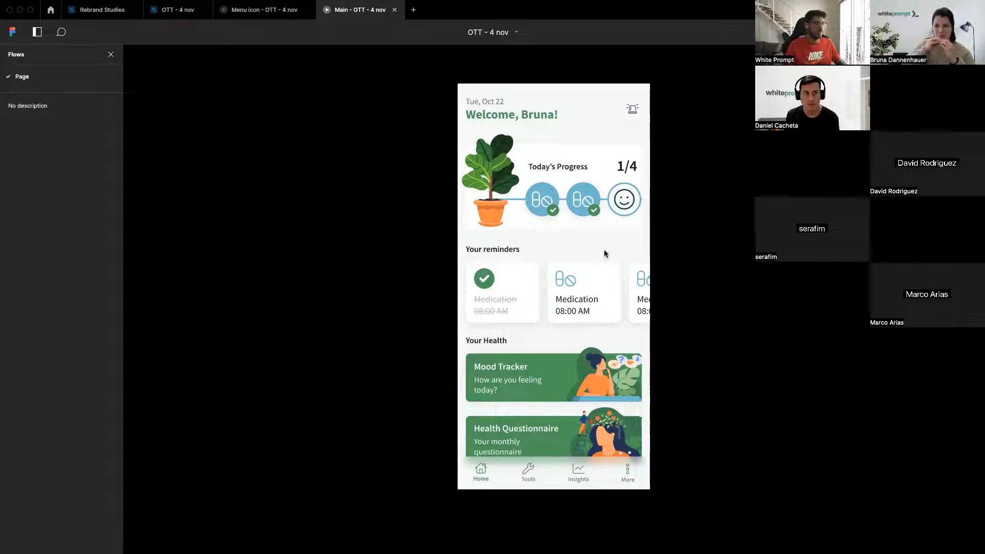
Return to the OTT - 4 nov design file and open the Components page.
left_click(248, 12)
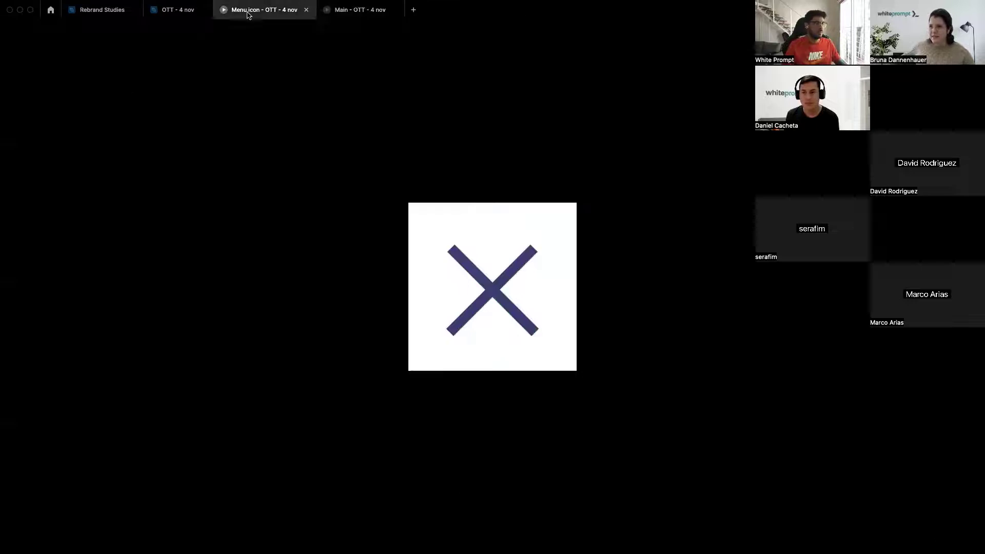
left_click(172, 10)
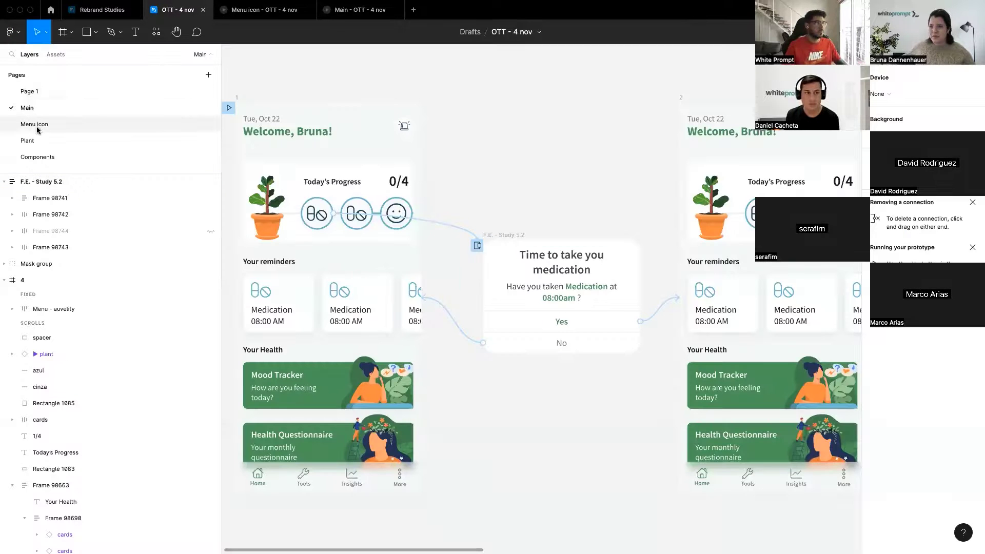
left_click(34, 157)
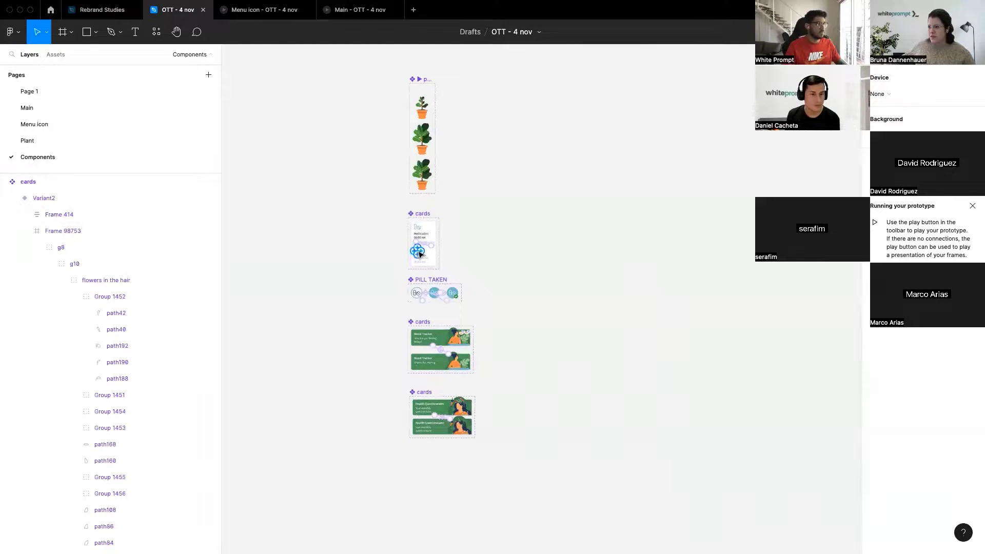
scroll(418, 295, "up", 10)
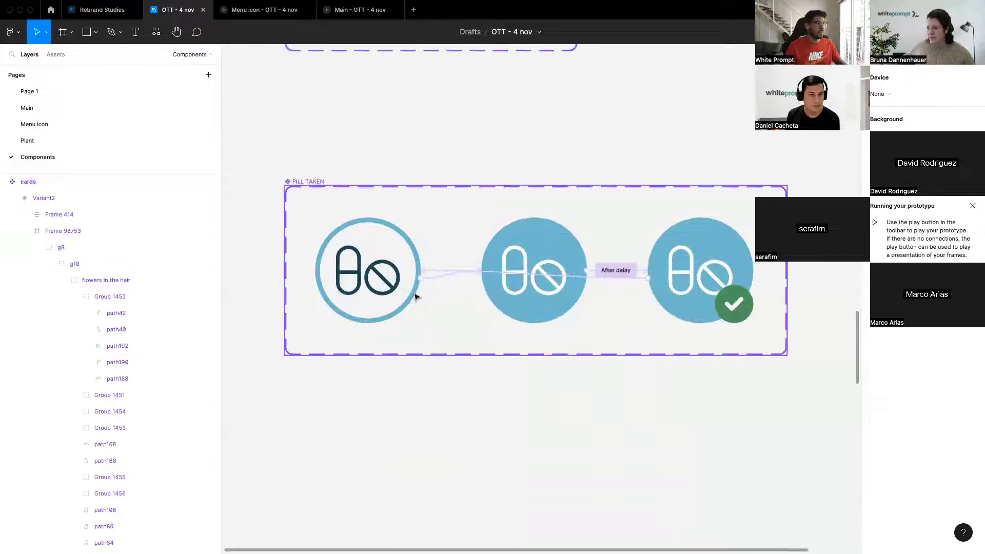
Inspect PILL TAKEN's pill states and the check badges in its taken=false and taken=true variants.
left_click(534, 310)
left_click(687, 308)
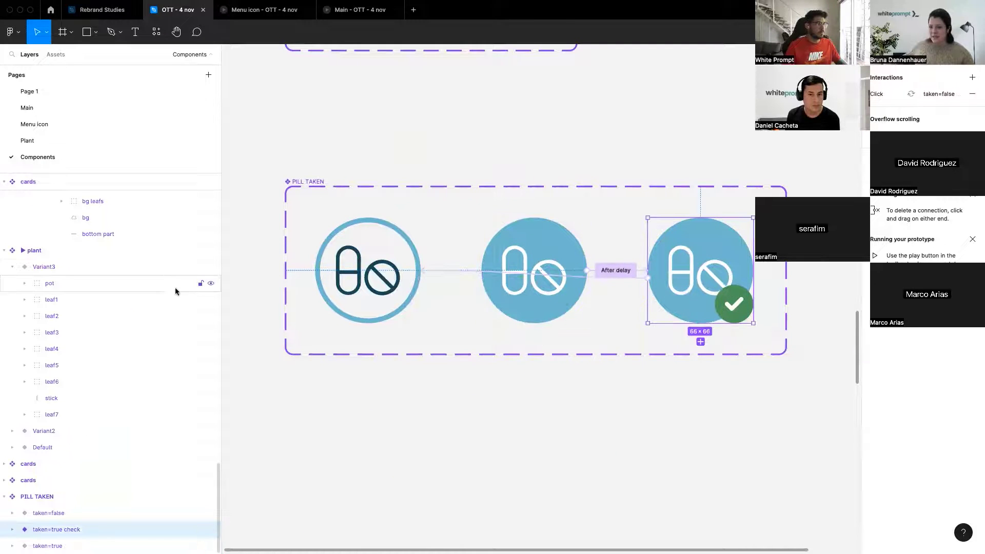
left_click(12, 513)
left_click(13, 529)
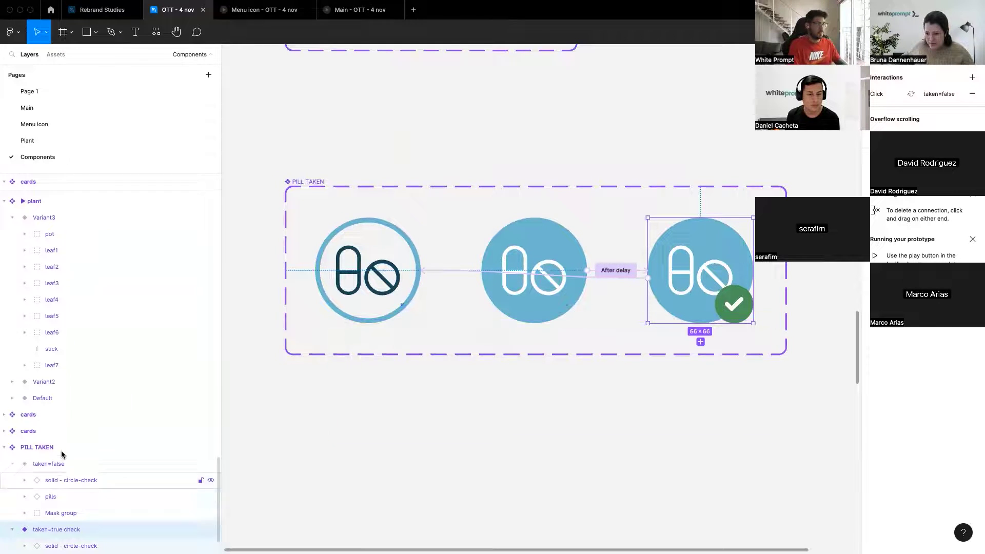
scroll(62, 454, "down", 1)
left_click(68, 497)
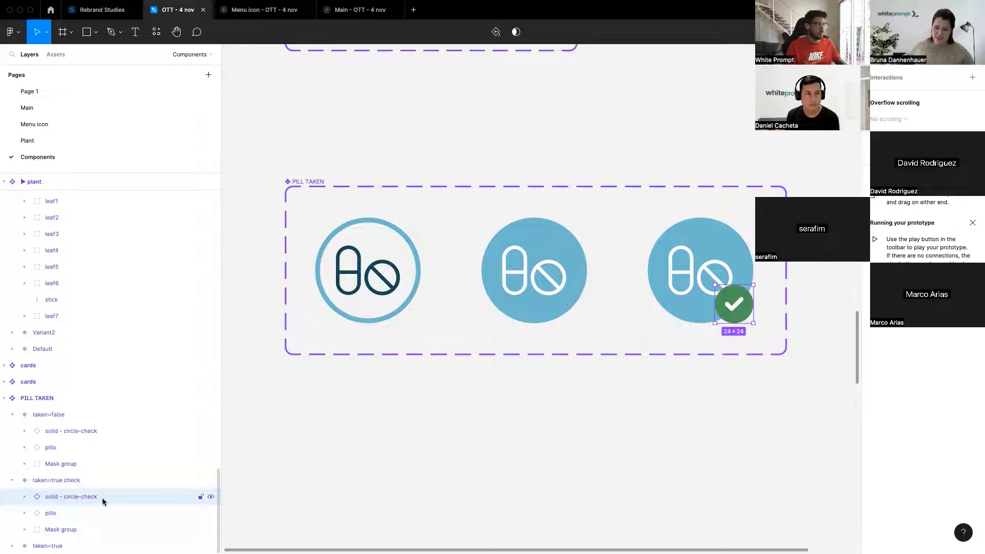
left_click(68, 433)
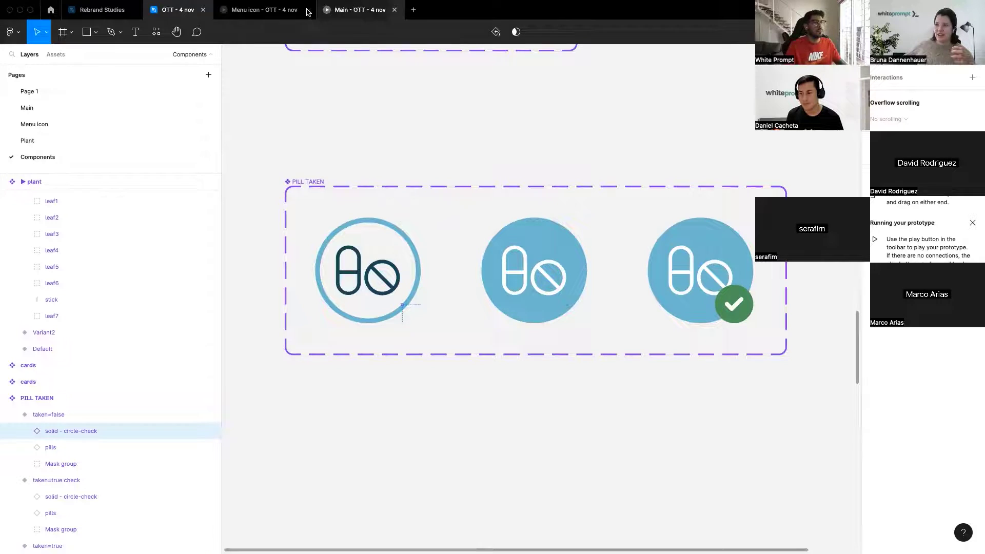
Mark the second progress pill taken in the Main prototype.
left_click(262, 10)
left_click(362, 10)
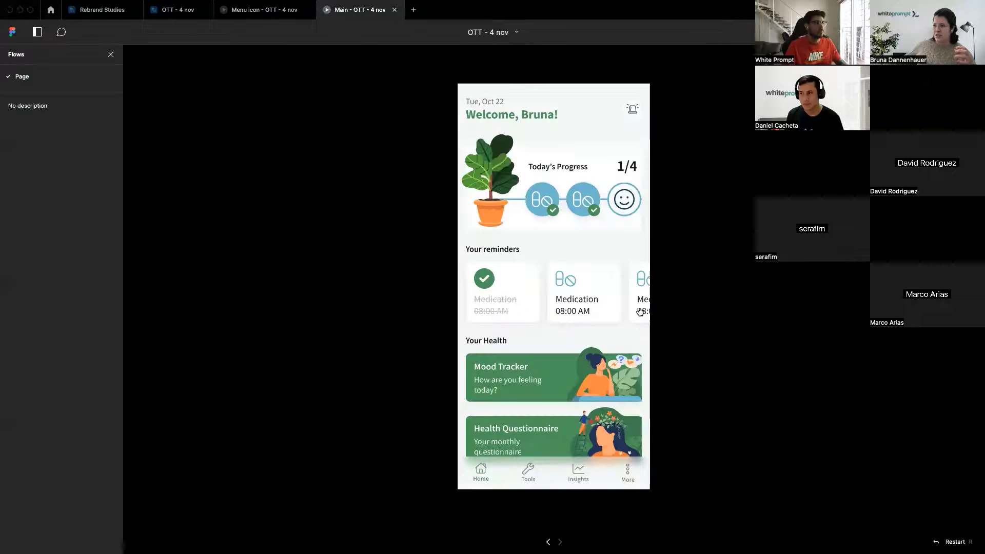
left_click(580, 206)
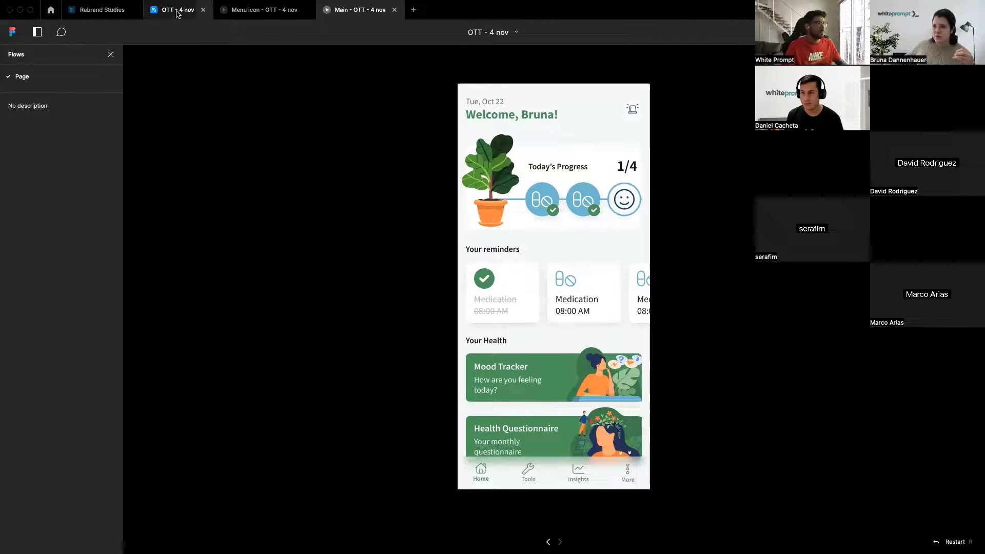
On the Main page, select the Your reminders frame and view its design properties.
left_click(178, 10)
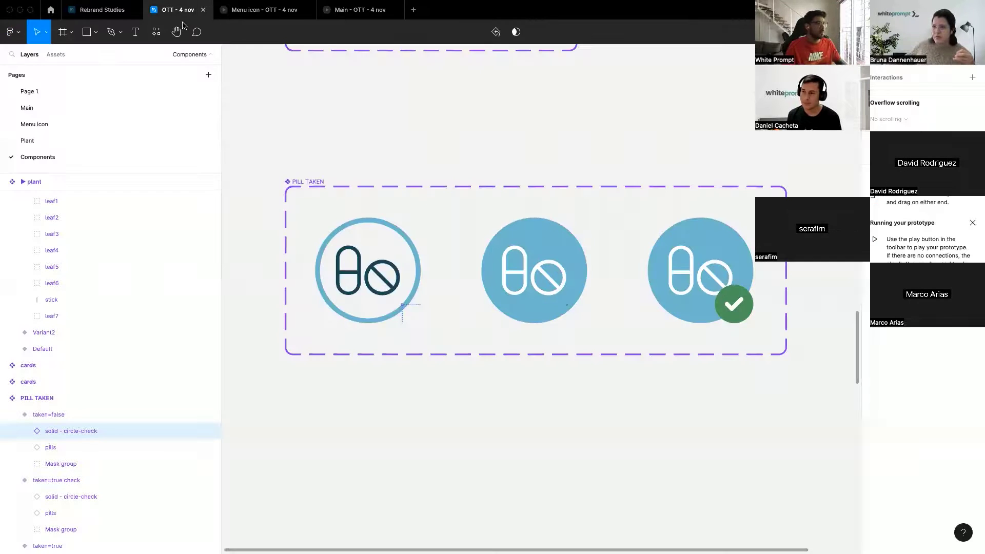
left_click(31, 123)
left_click(28, 108)
left_click(287, 292)
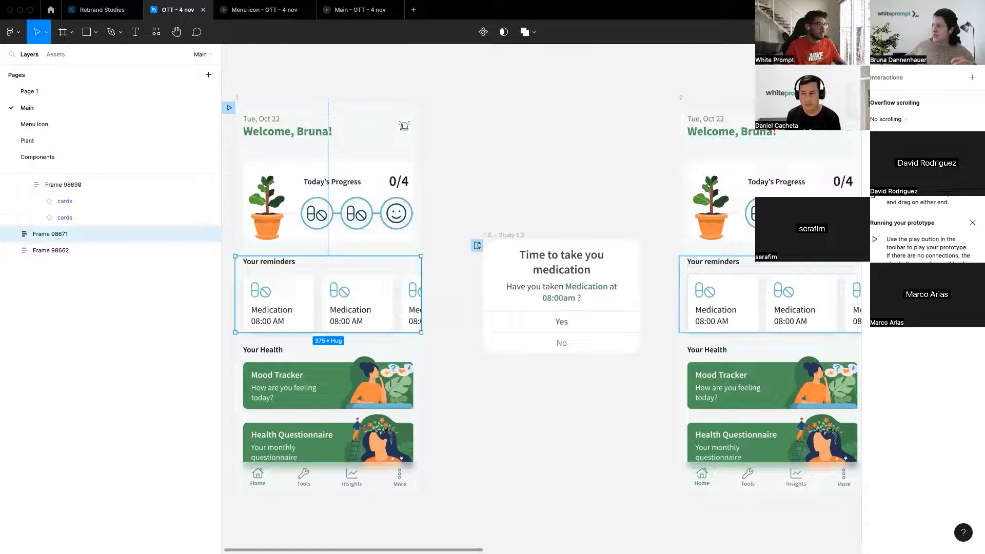
left_click(879, 54)
scroll(564, 143, "left", 3)
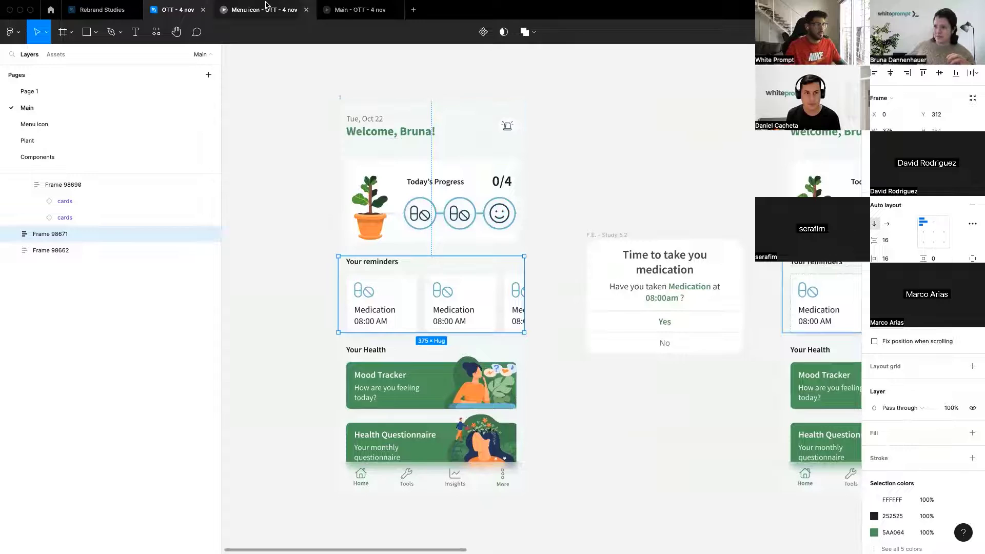
Return to the Main prototype and scroll the reminder carousel back and forth.
left_click(351, 5)
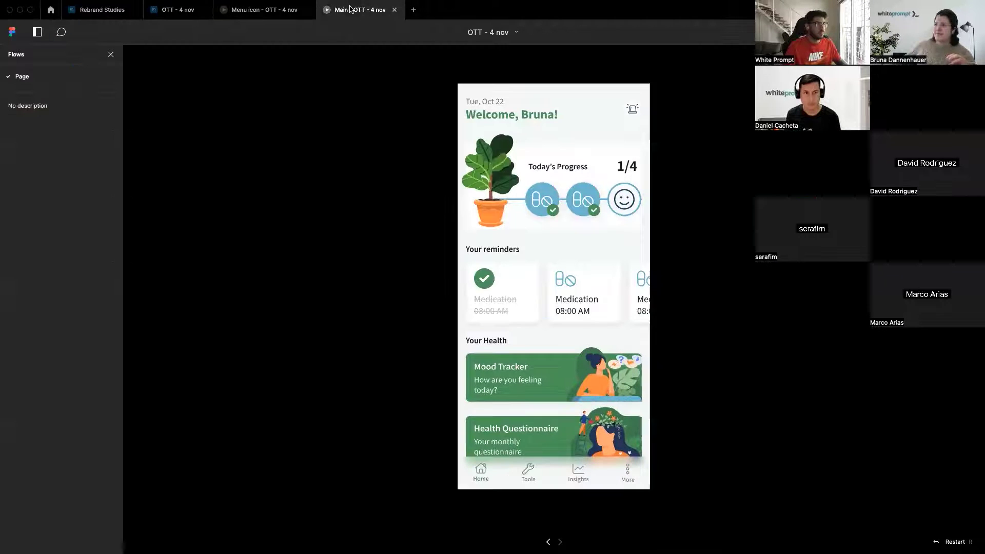
scroll(557, 299, "right", 2)
scroll(563, 298, "left", 2)
scroll(563, 298, "right", 2)
scroll(563, 298, "left", 2)
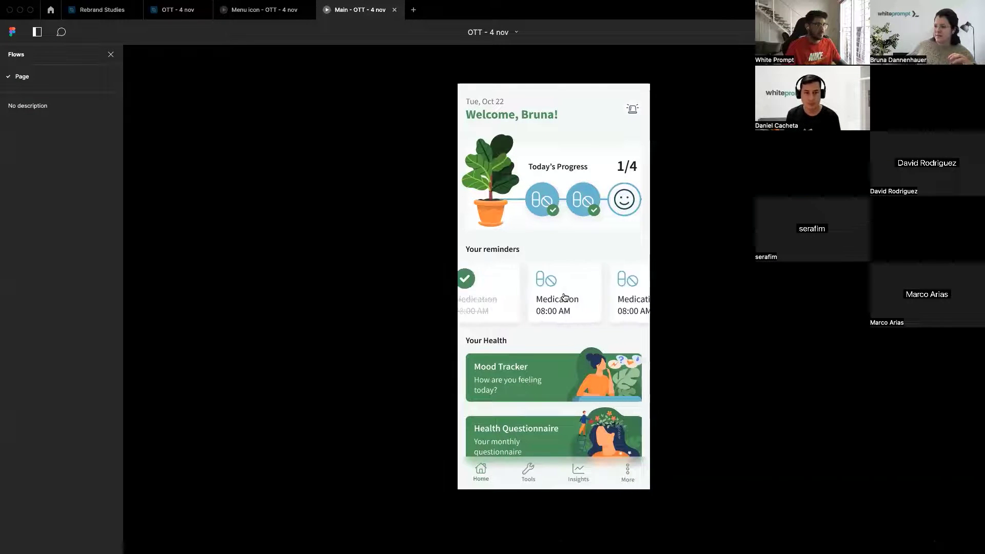
Select the Your reminders row, then shift-select its three reminder cards.
left_click(174, 13)
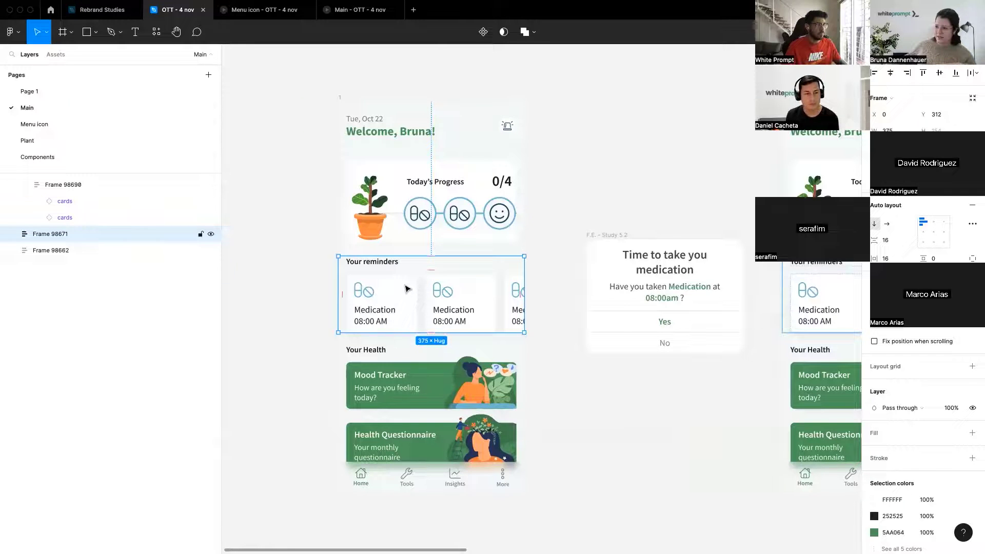
left_click(407, 289)
left_click(405, 288)
left_click(451, 293, "shift")
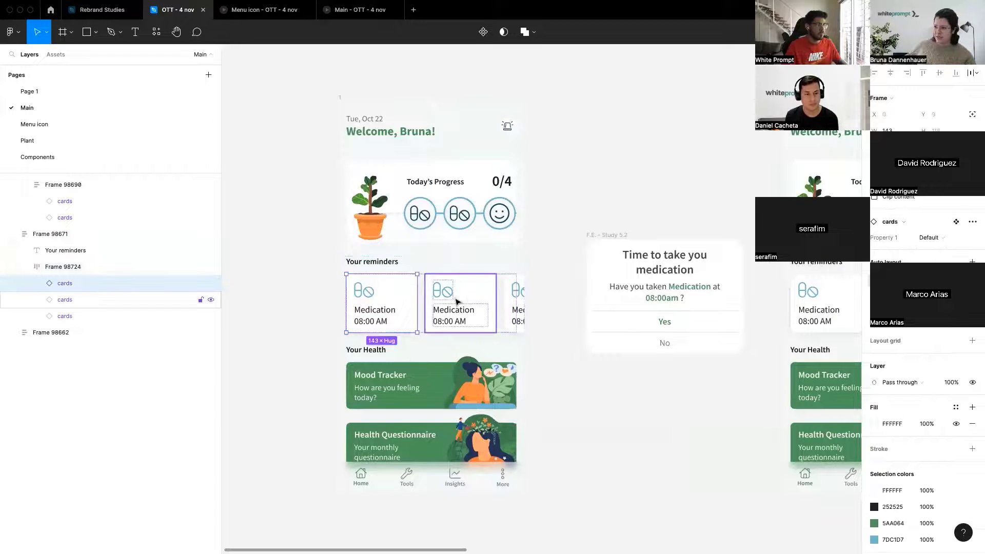
left_click(514, 288, "shift")
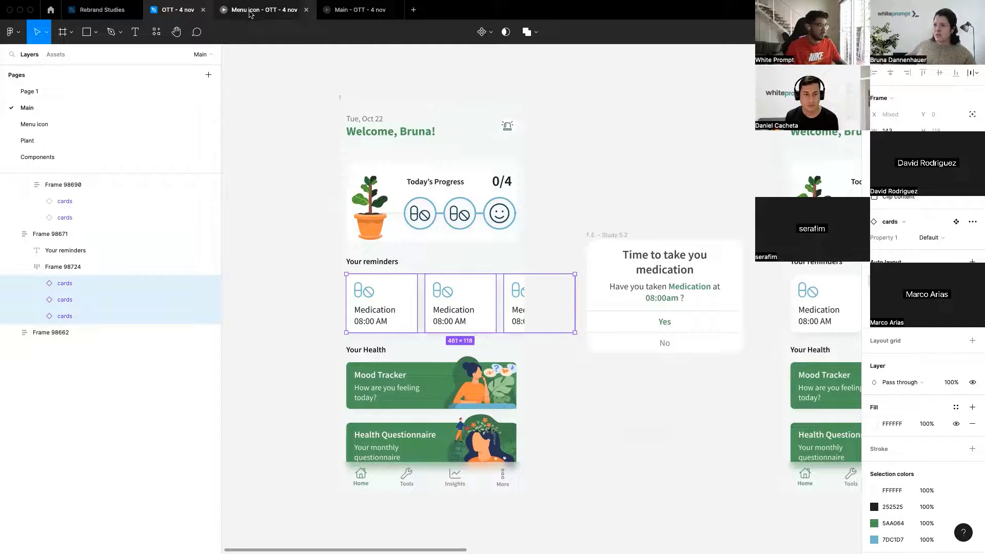
In the Main prototype, toggle the Mood Tracker card and mark the second medication reminder taken.
left_click(359, 11)
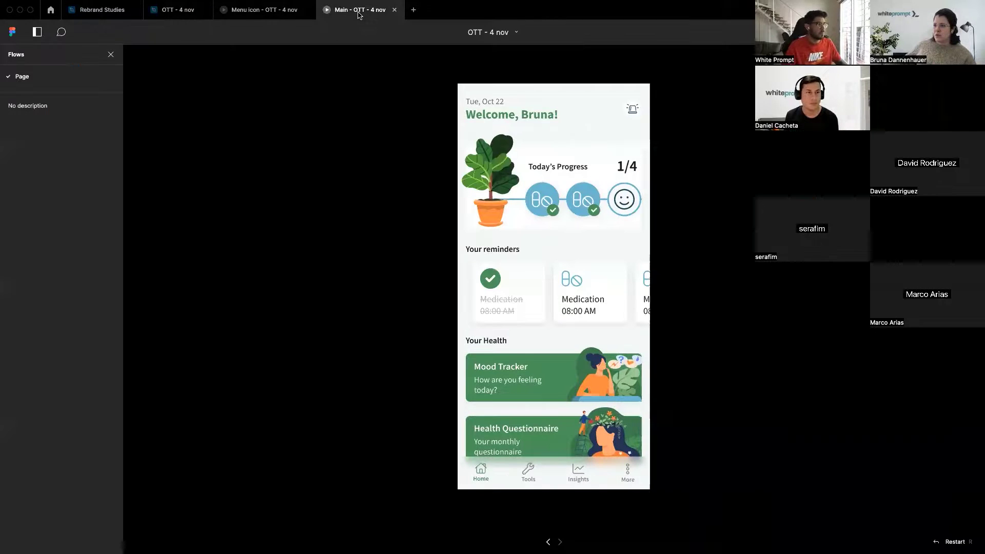
left_click(589, 380)
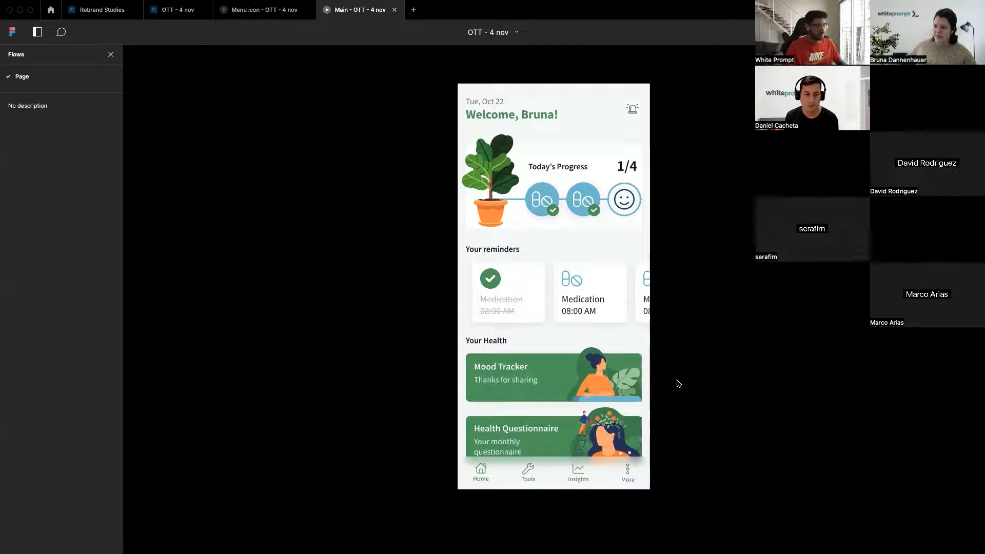
left_click(595, 379)
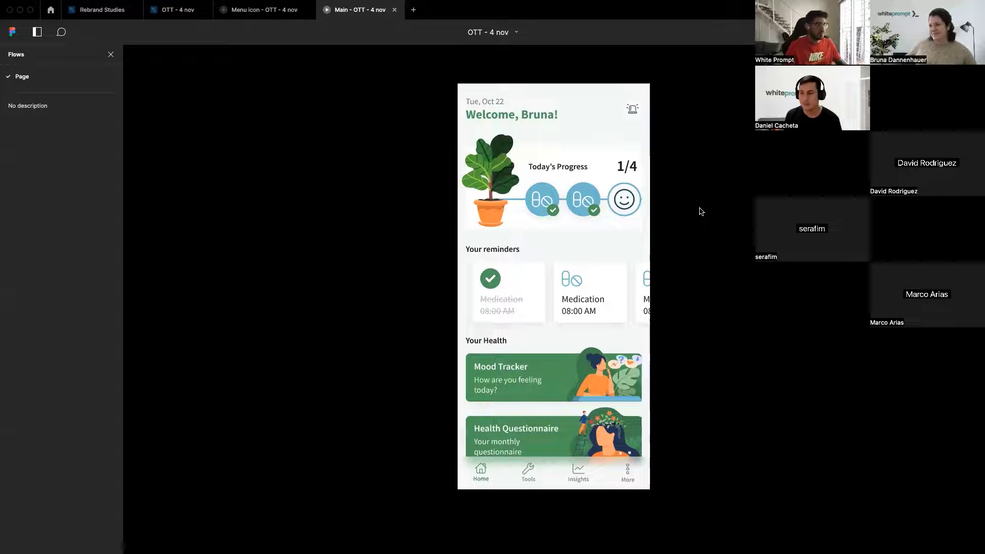
left_click(566, 287)
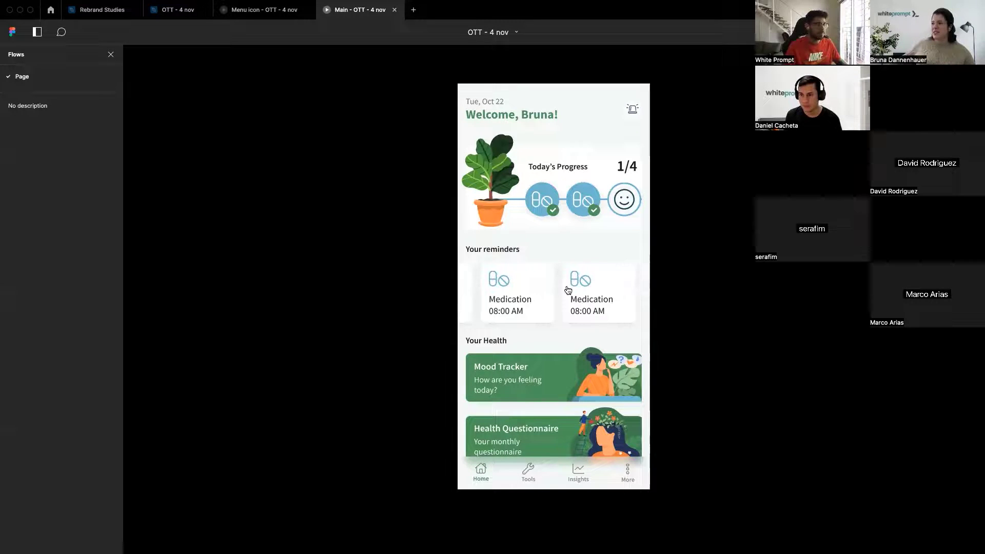
left_click(568, 290)
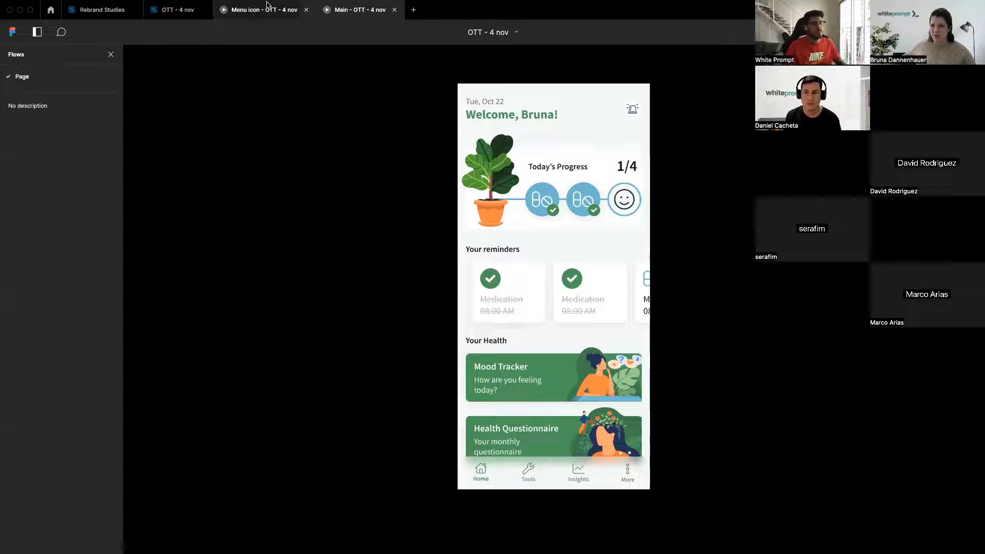
left_click(170, 10)
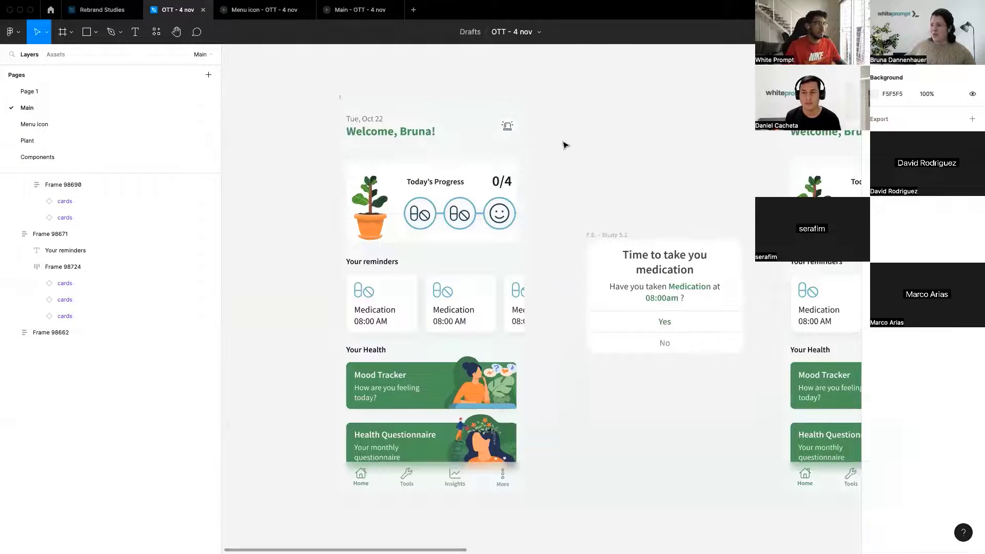
Select the frame 2 and frame 3 plants together and open the Resources panel.
scroll(564, 145, "right", 8)
scroll(564, 145, "right", 2)
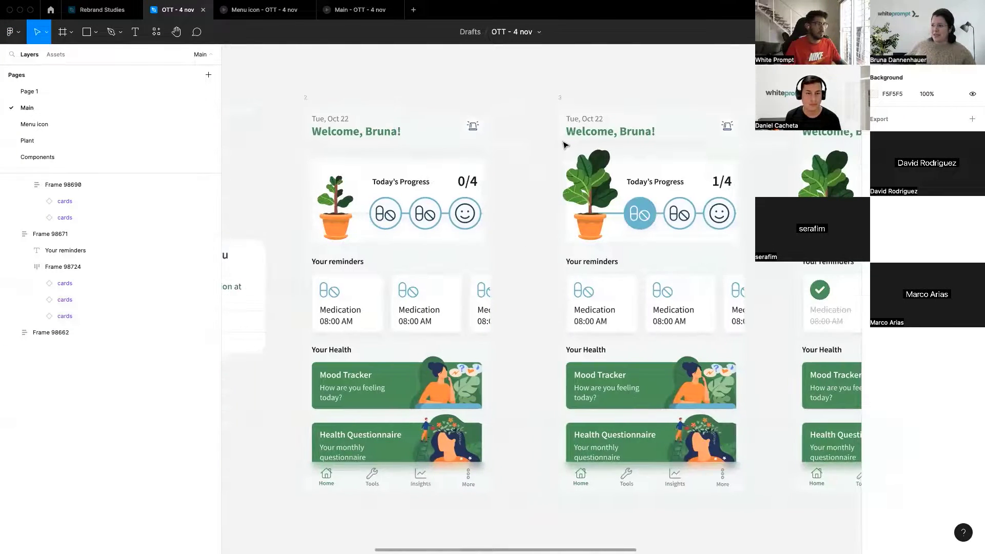
left_click(344, 207)
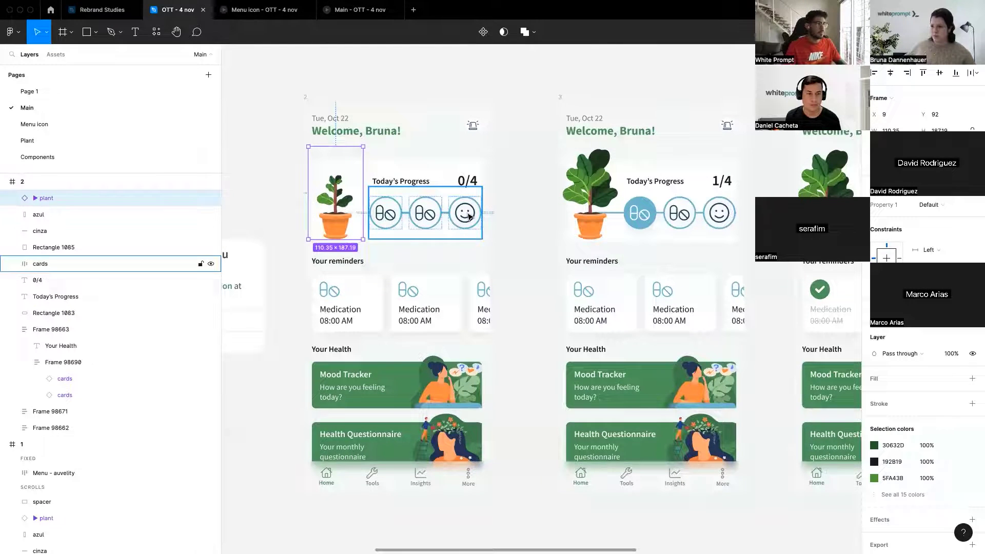
key("Escape")
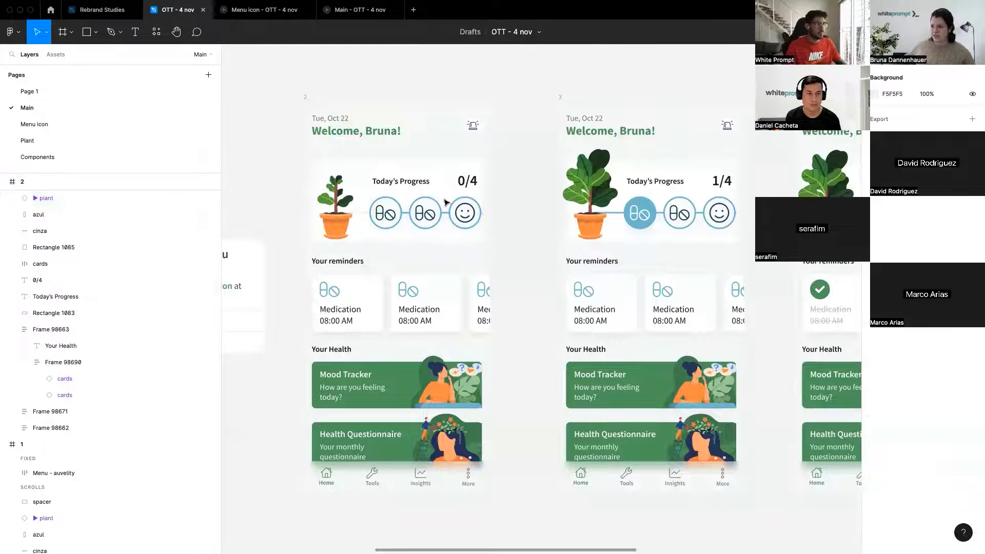
left_click(345, 213)
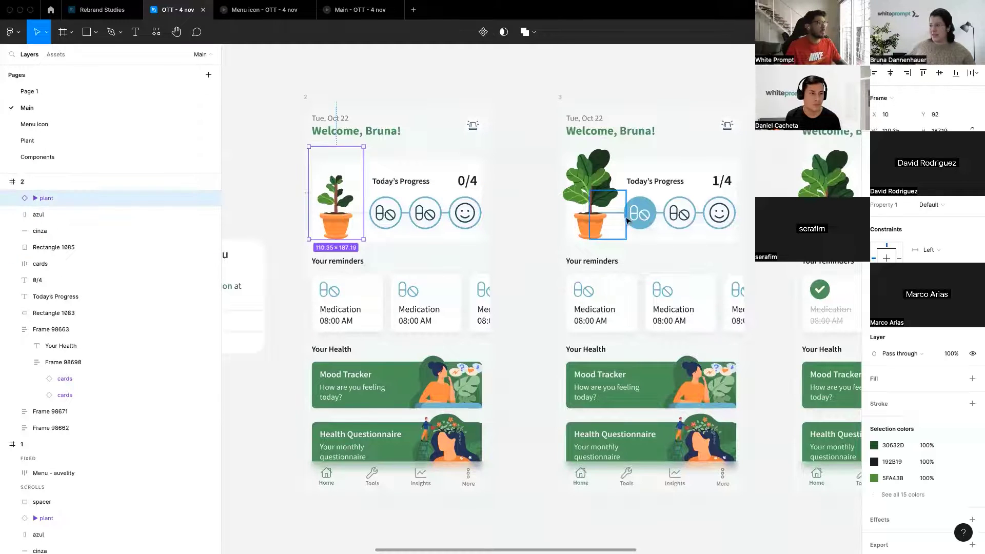
left_click(592, 208, "shift")
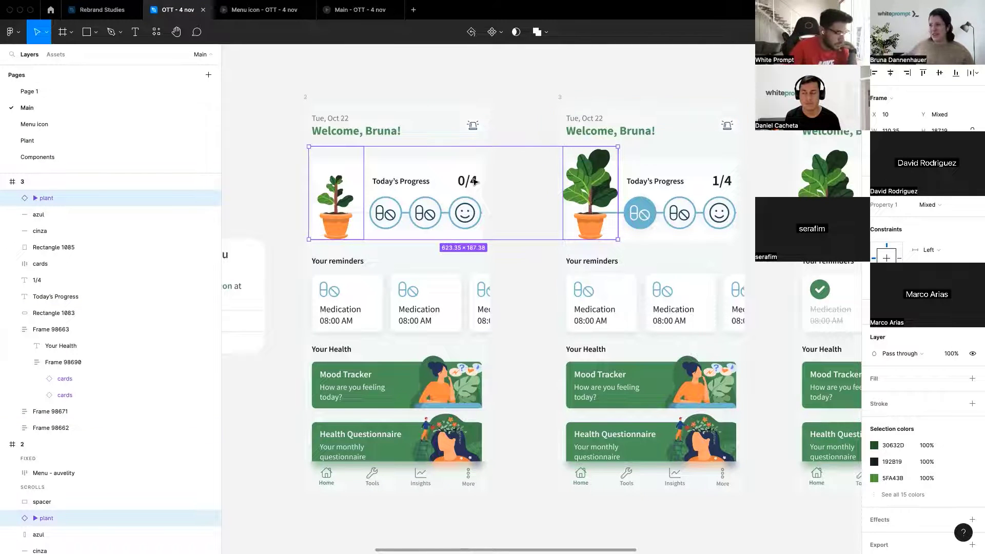
left_click(159, 32)
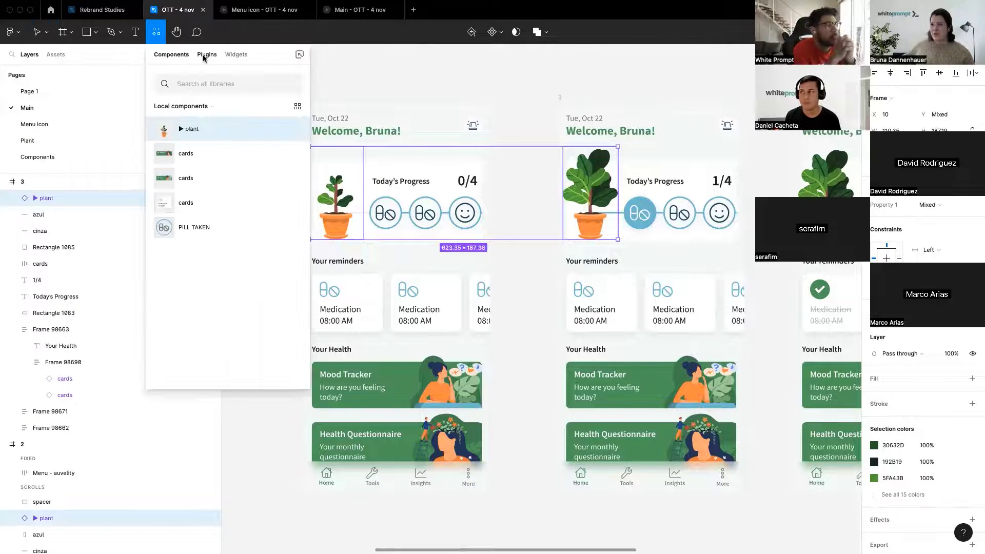
Glance at the plugins list, then select leaf1 inside each of the two plants.
left_click(206, 55)
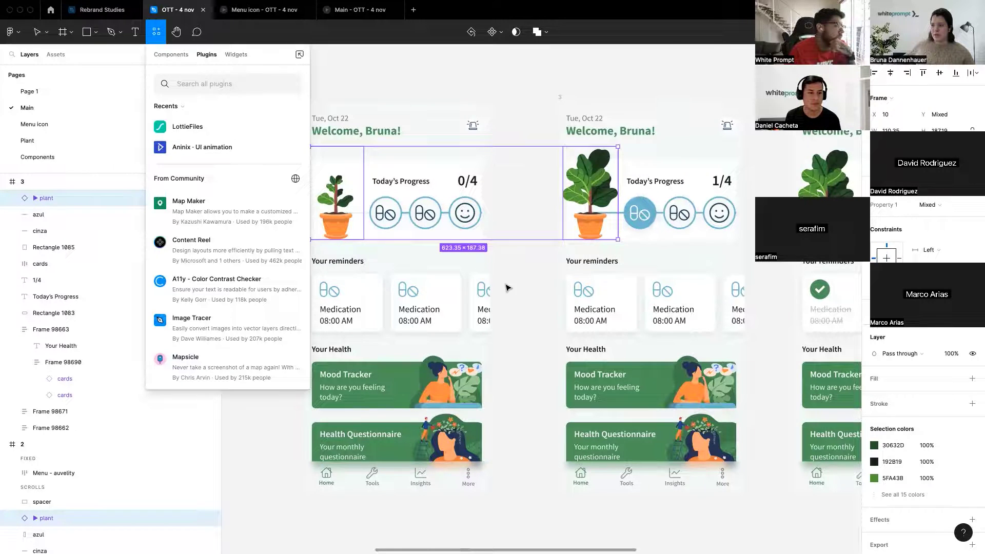
left_click(521, 315)
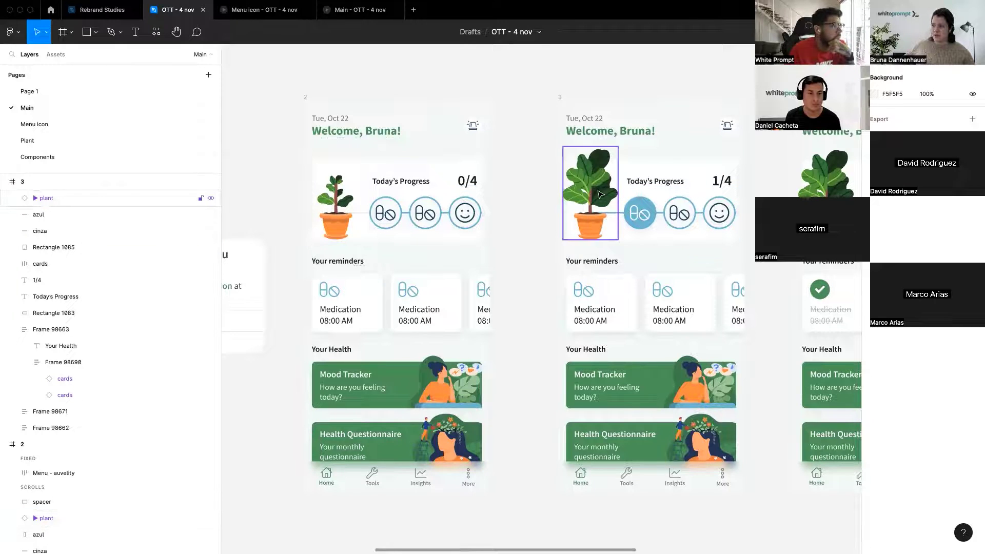
double_click(322, 204)
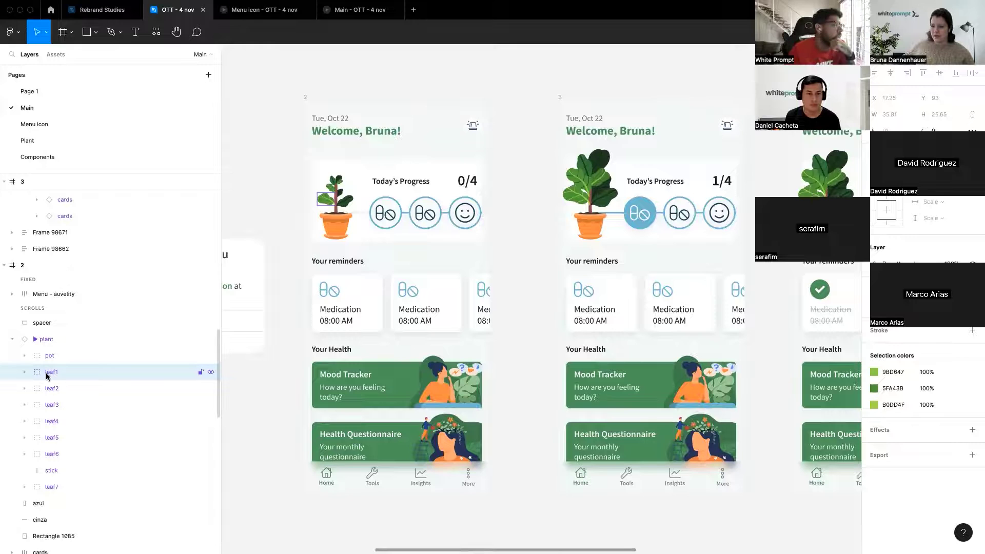
double_click(578, 198)
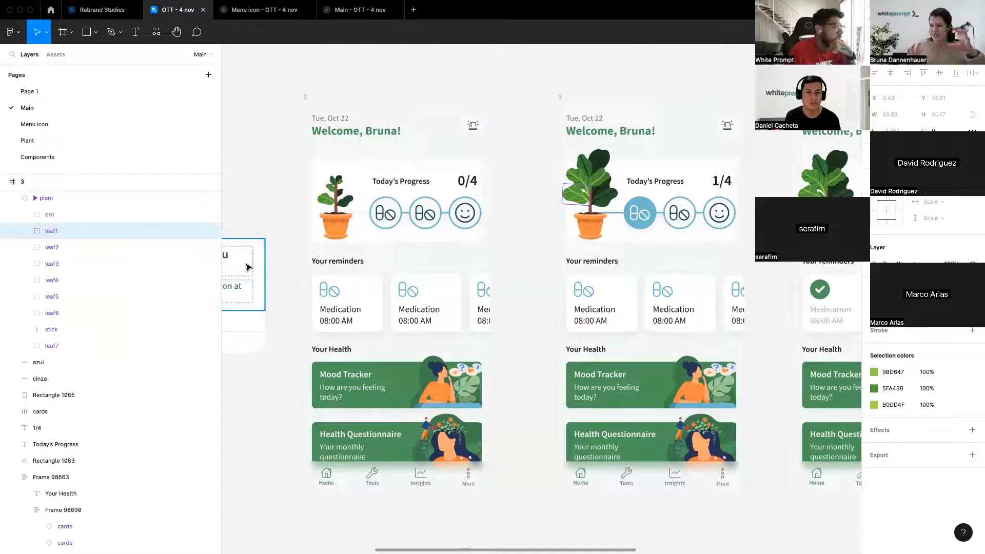
Reselect both plants and run the Aninix UI animation plugin on them.
left_click(335, 200)
left_click(584, 186, "shift")
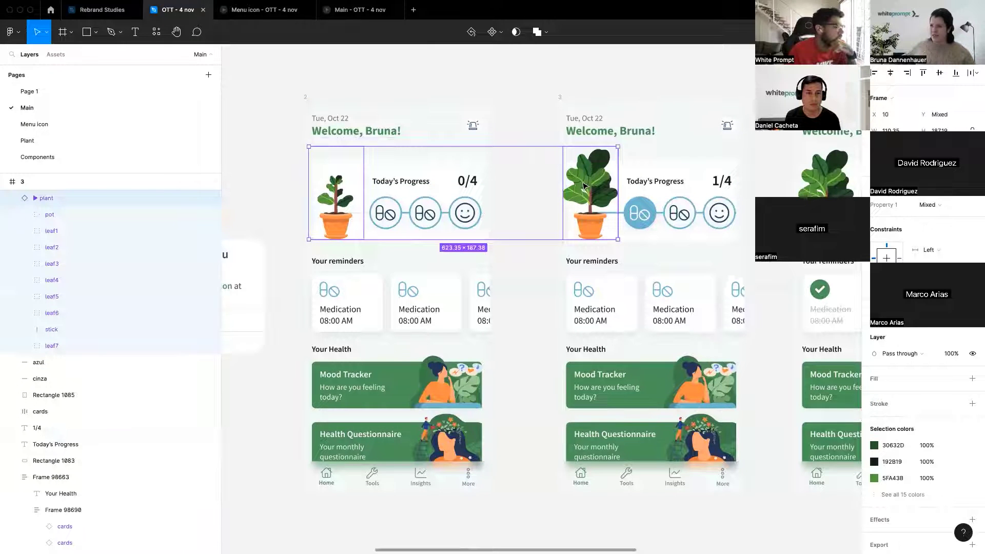
left_click(156, 31)
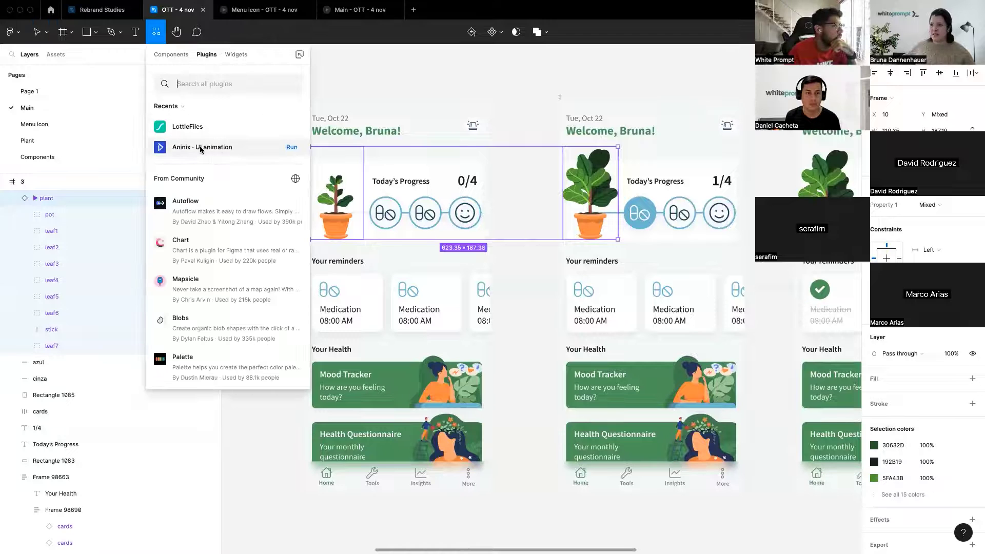
left_click(292, 148)
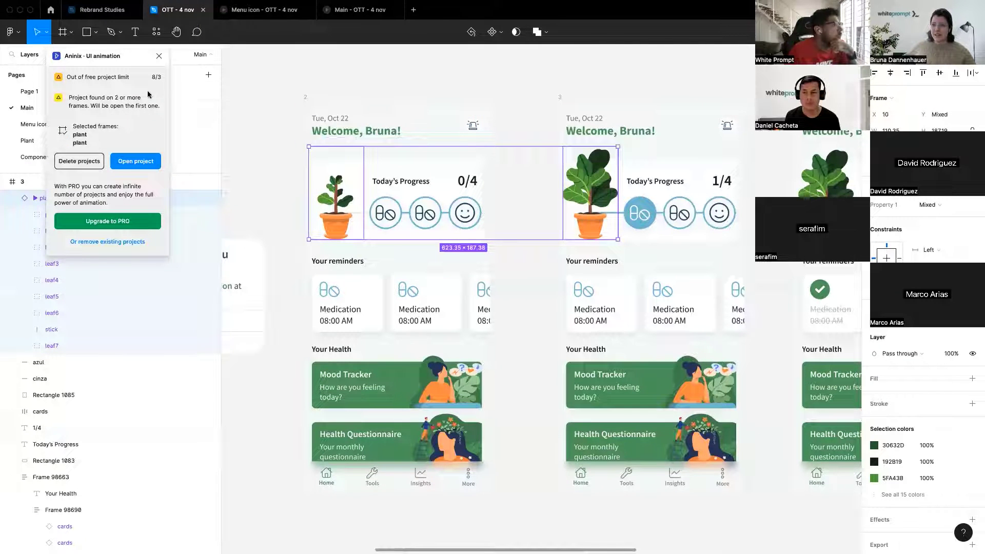
Delete four old plant projects from Aninix's existing projects list.
left_click(111, 243)
left_click(148, 165)
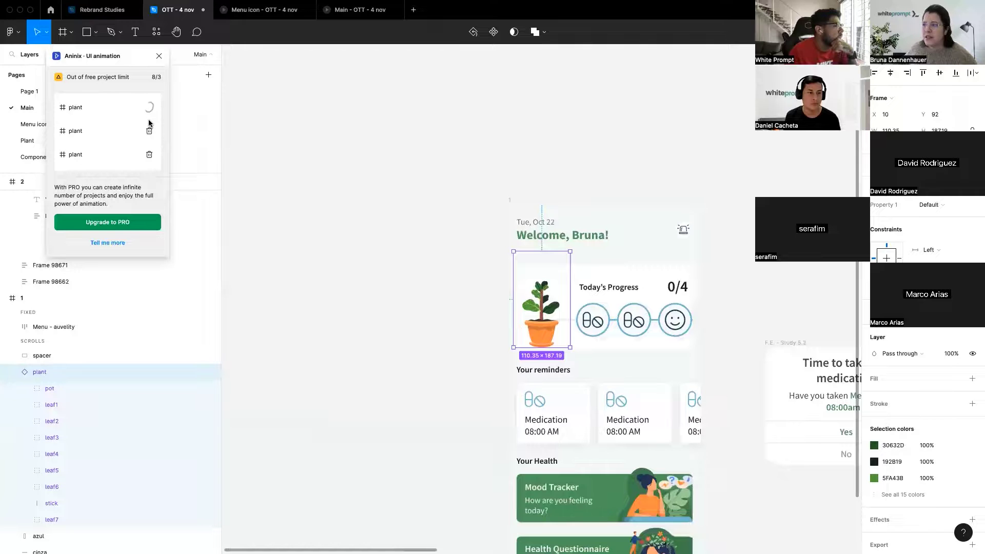
left_click(149, 131)
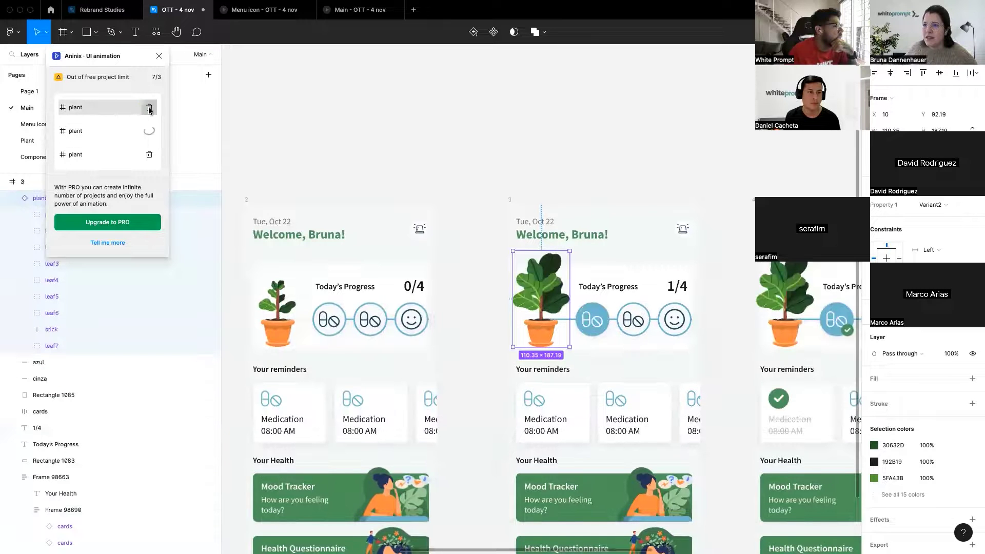
left_click(148, 109)
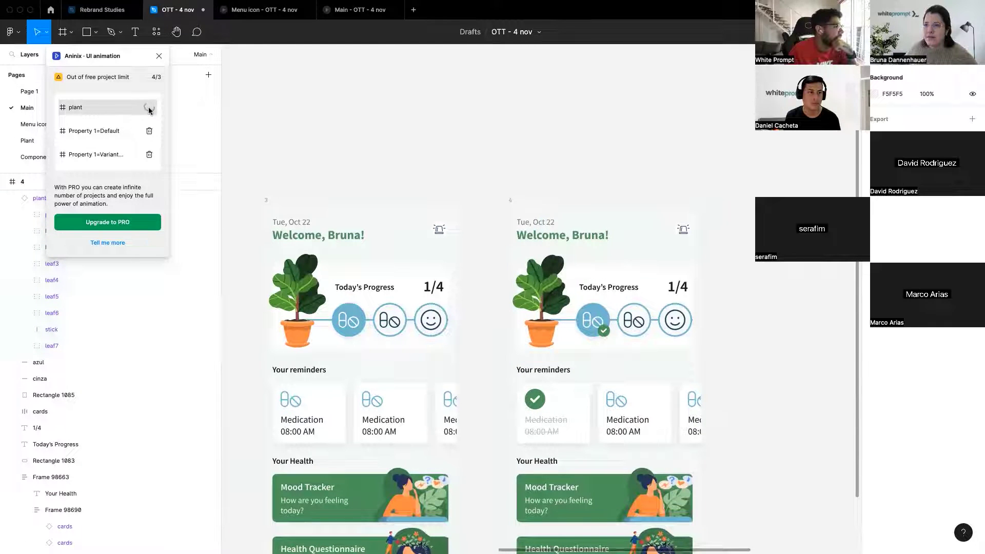
left_click(149, 108)
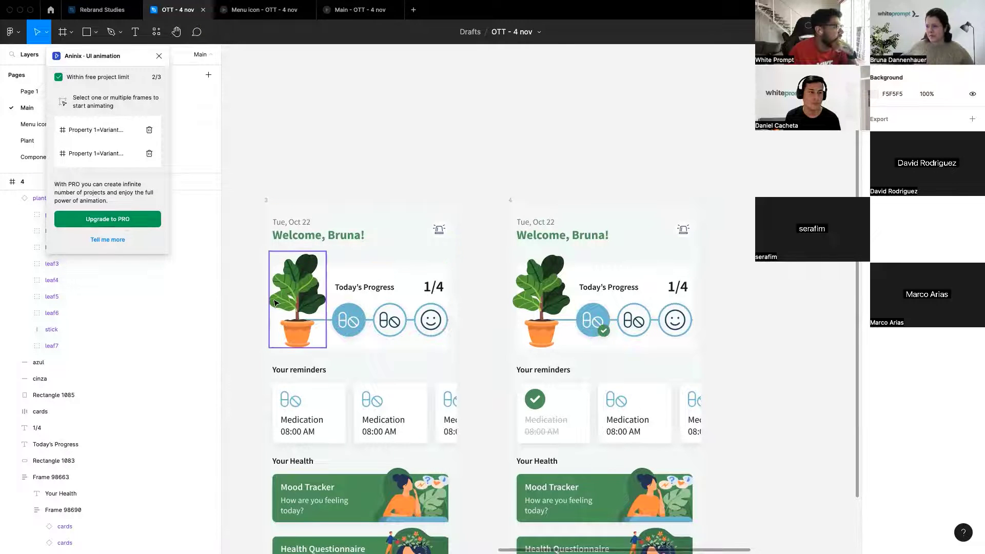
Reselect both plants, delete one more leftover project to reach 1/3, and close Aninix.
scroll(307, 307, "left", 10)
left_click(653, 332)
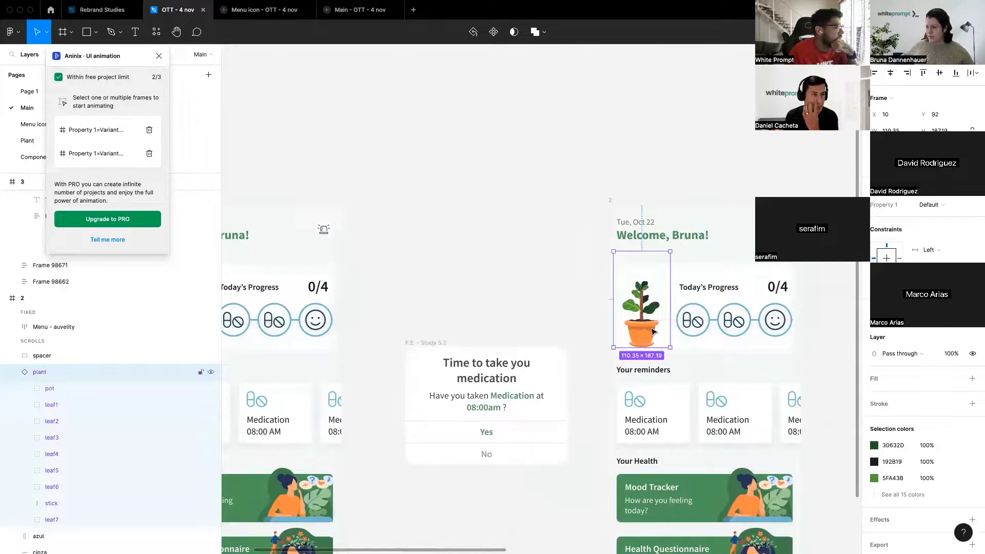
scroll(631, 324, "right", 5)
left_click(616, 315, "shift")
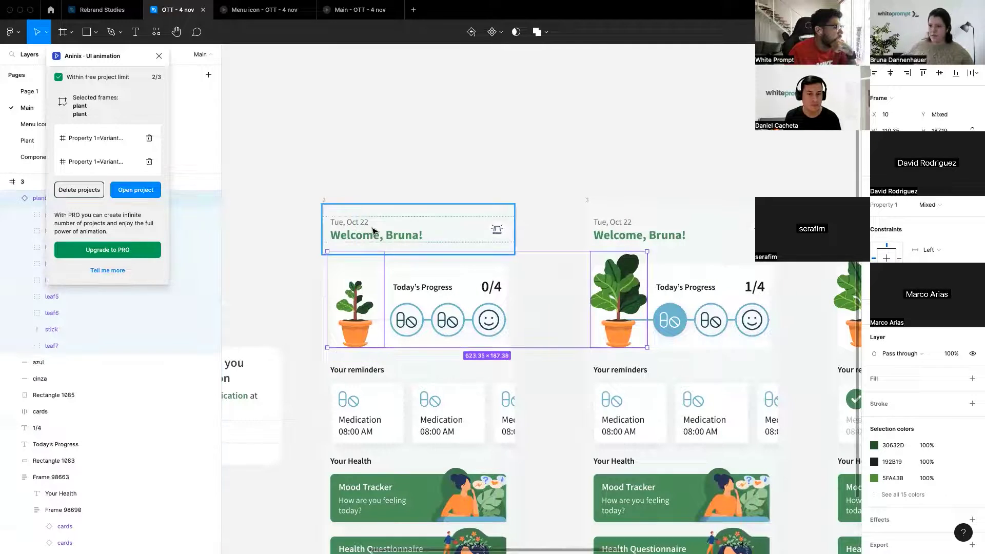
left_click(136, 191)
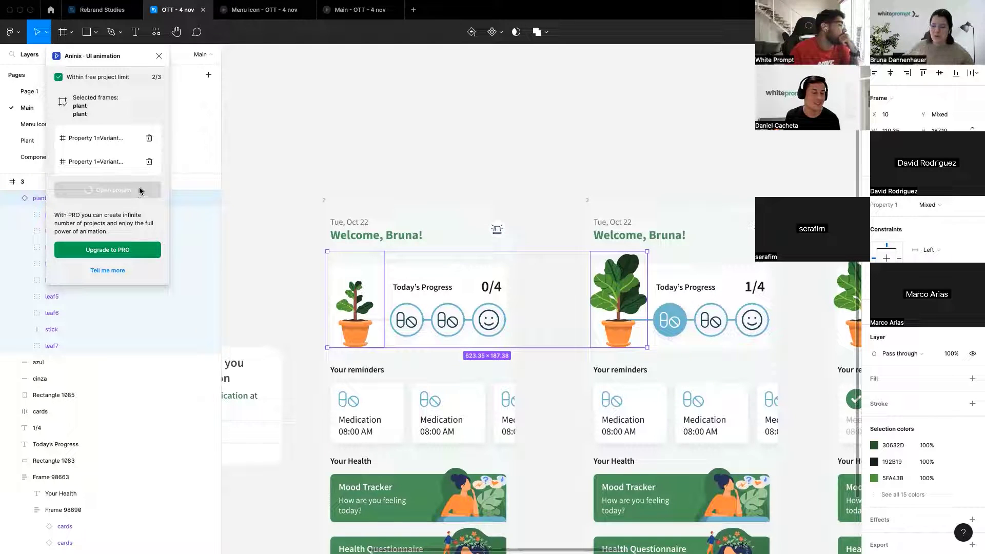
left_click(149, 139)
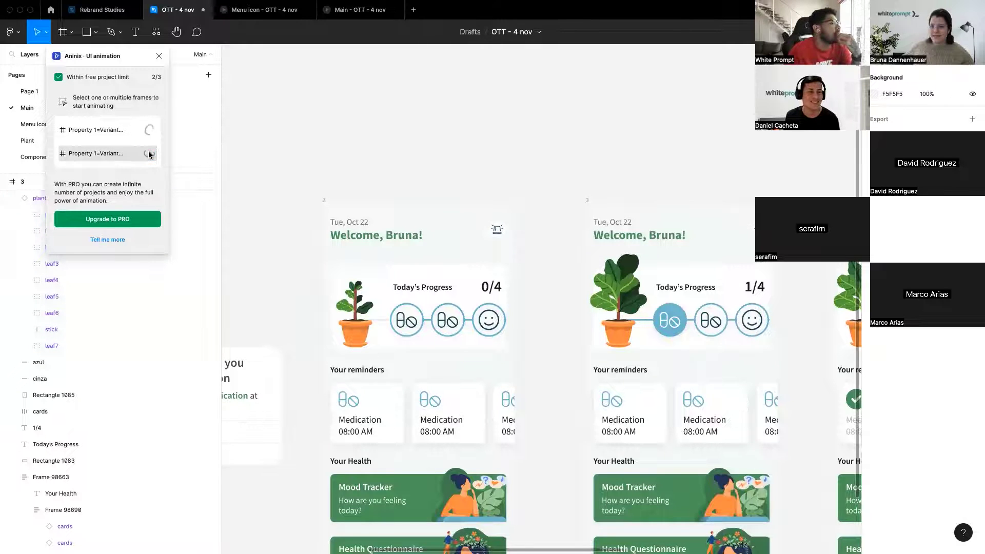
left_click(160, 56)
left_click(355, 311)
Run Aninix on both plants, create a smart-animate transition, then close the plugin and deselect.
left_click(630, 308, "shift")
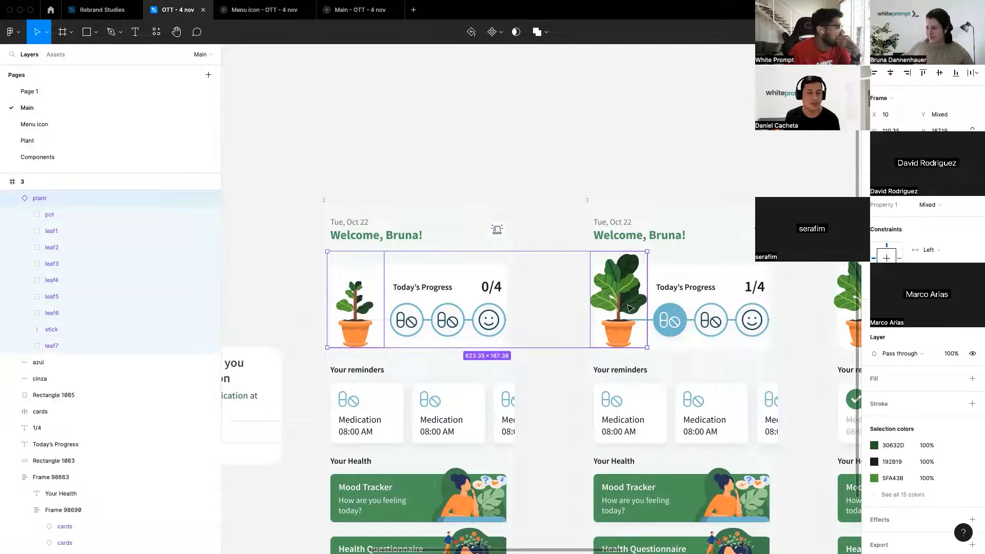
right_click(630, 308)
left_click(157, 34)
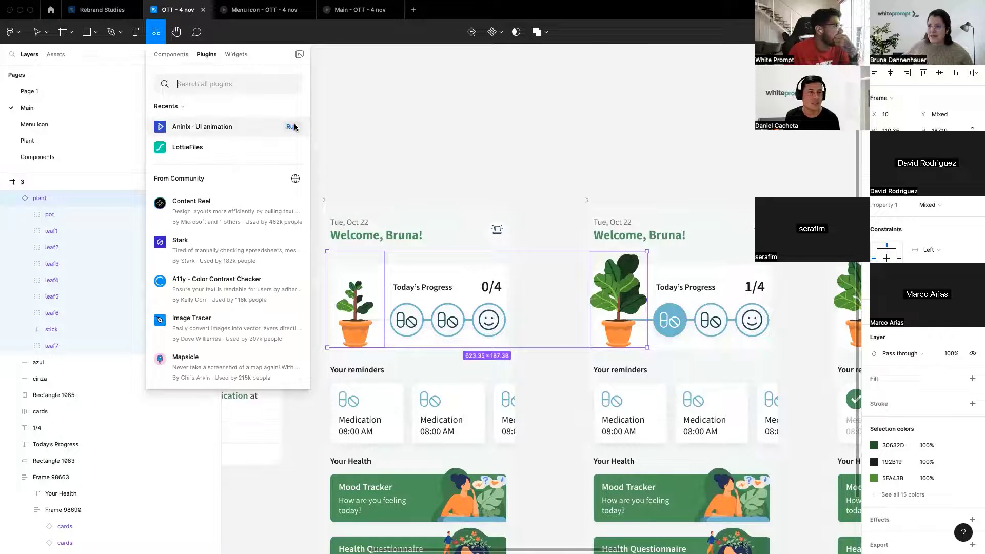
left_click(299, 127)
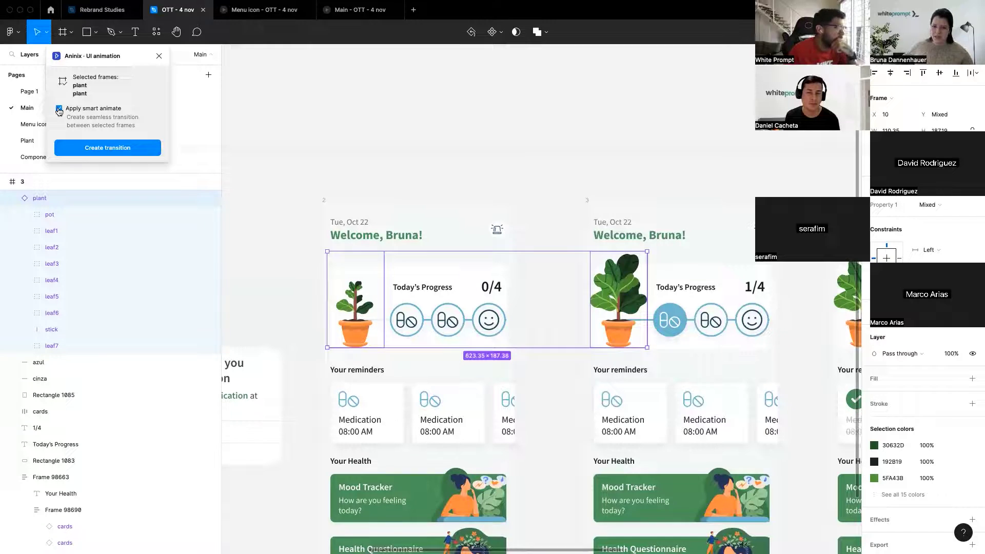
left_click(126, 148)
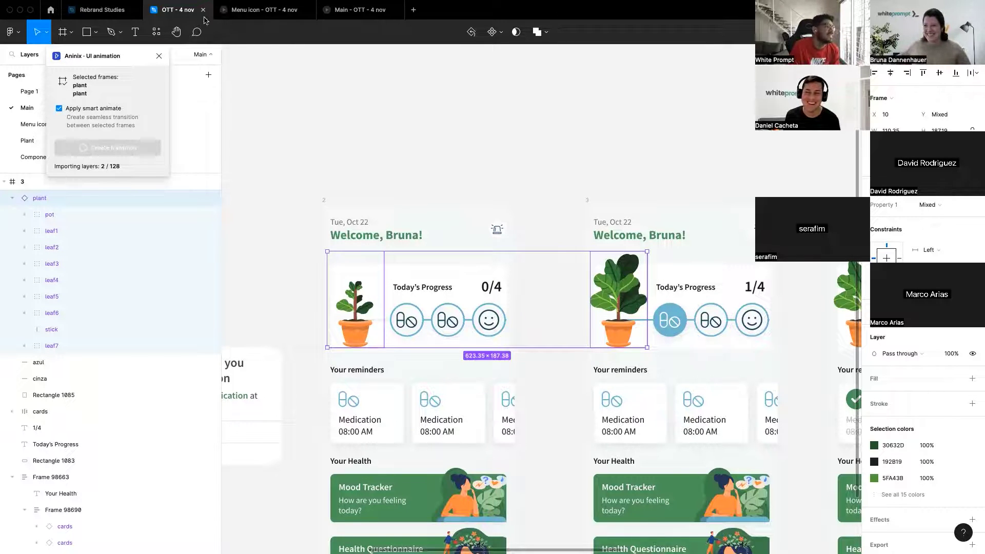
left_click(159, 57)
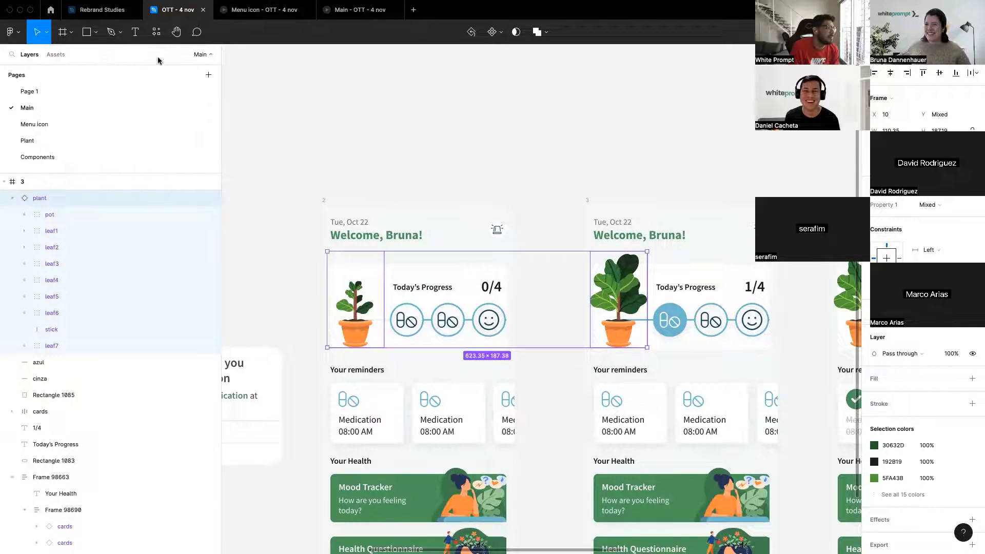
left_click(361, 112)
Reopen the OTT - 4 nov design file from Recent files in a new tab.
key("r")
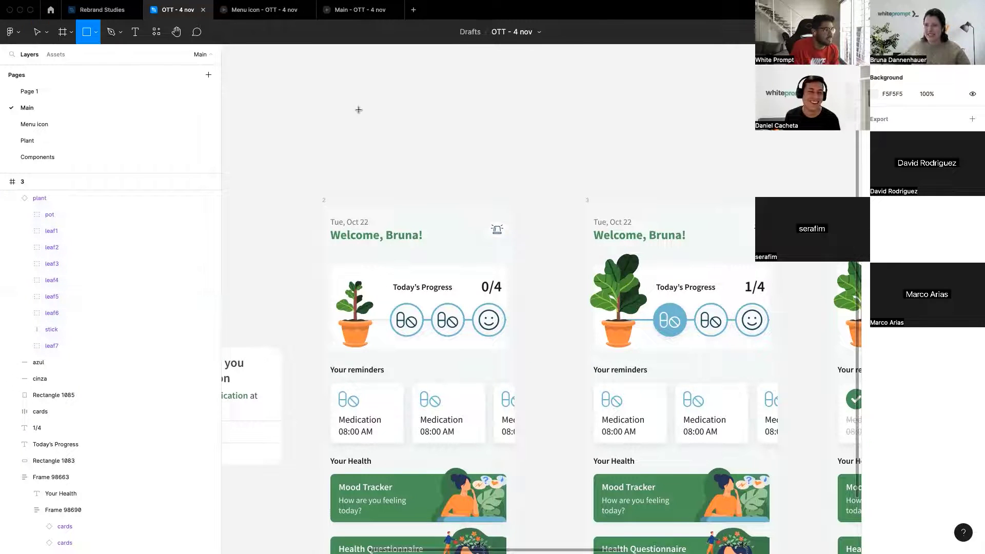
left_click(416, 10)
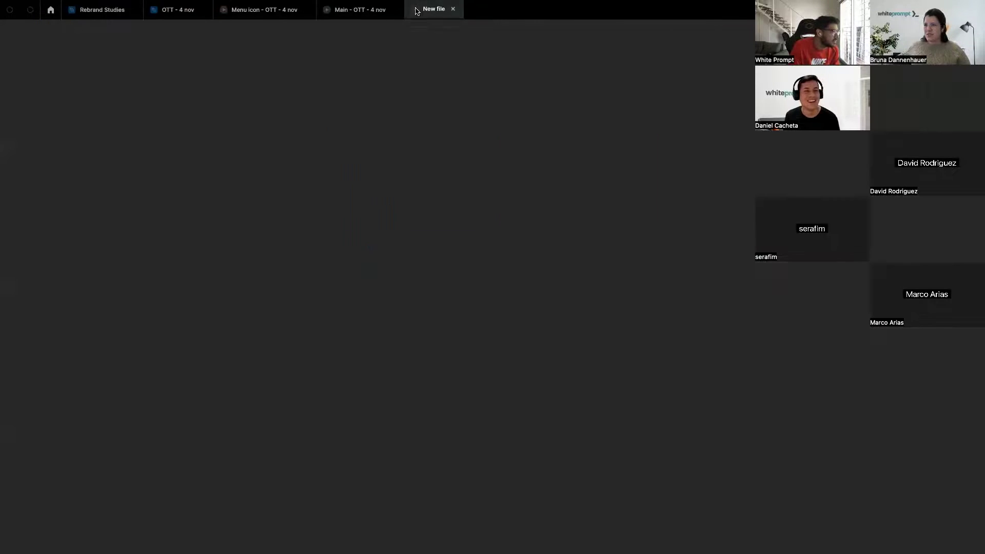
key("ctrl+w")
left_click(203, 10)
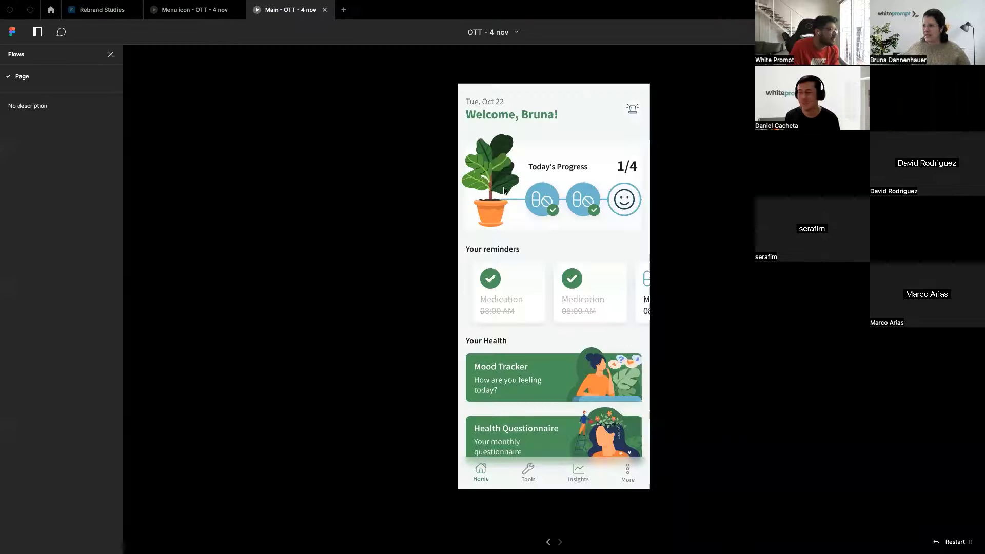
left_click(344, 9)
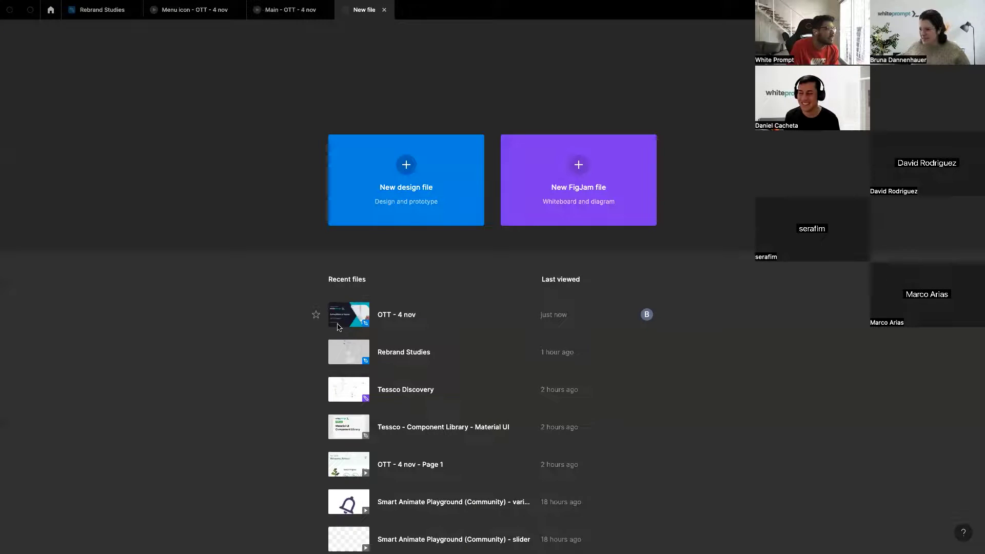
scroll(279, 334, "down", 2)
left_click(407, 227)
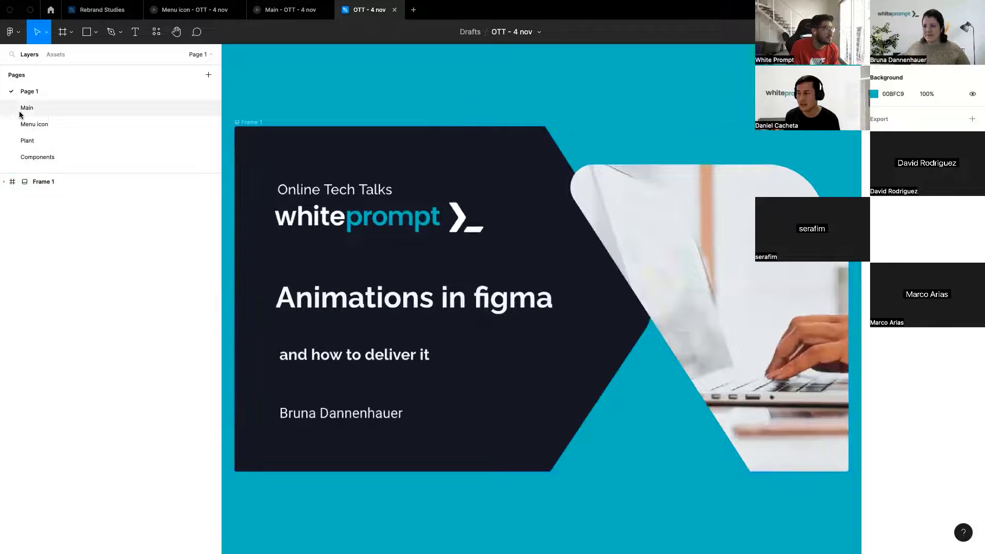
On the Main page, select the screen 2 and 3 plants and start an Aninix transition.
left_click(21, 108)
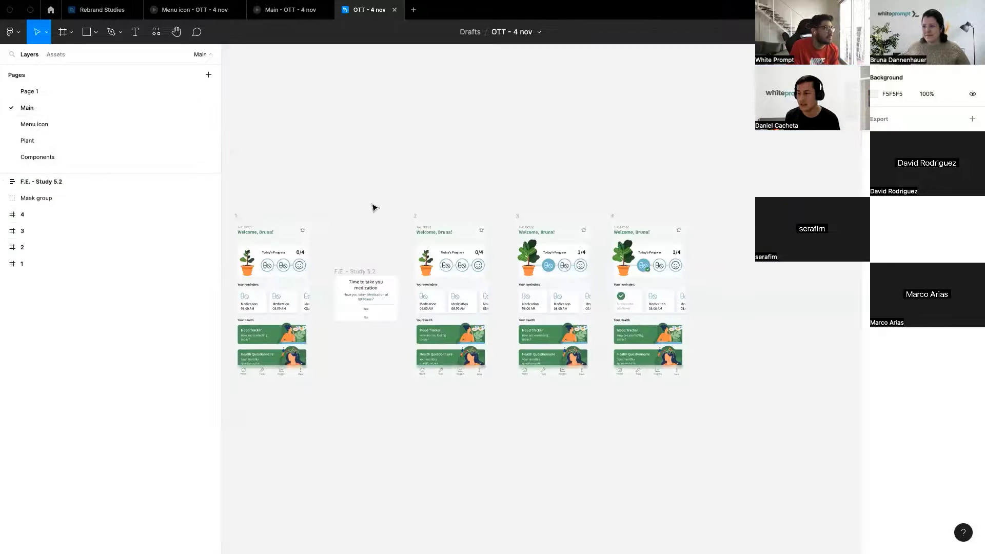
left_click(428, 263)
left_click(531, 259, "shift")
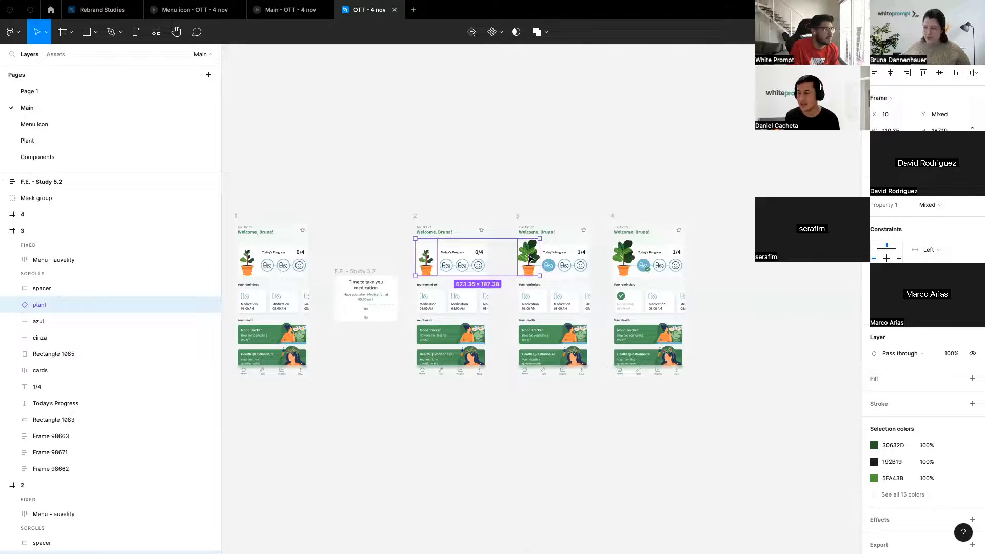
right_click(531, 259)
left_click(164, 37)
left_click(157, 32)
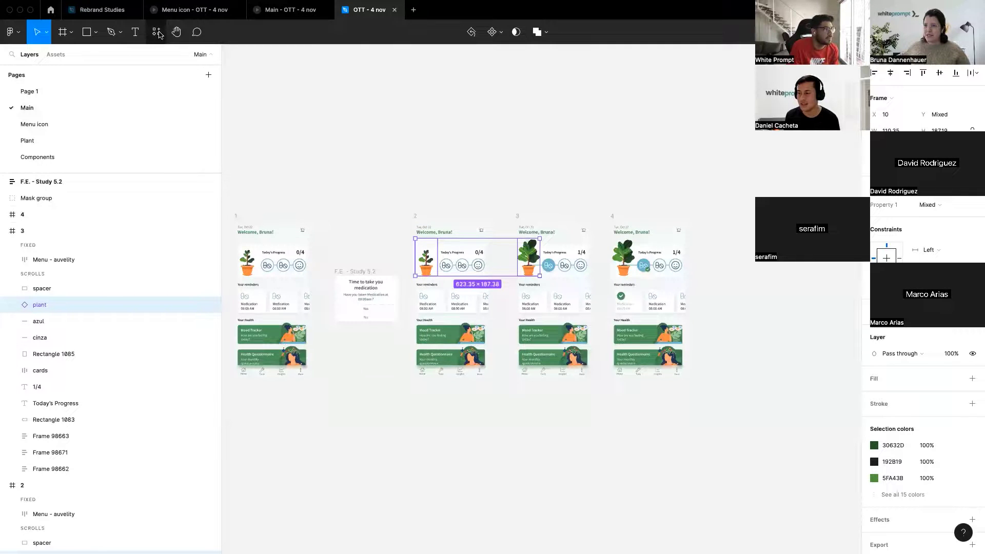
left_click(210, 54)
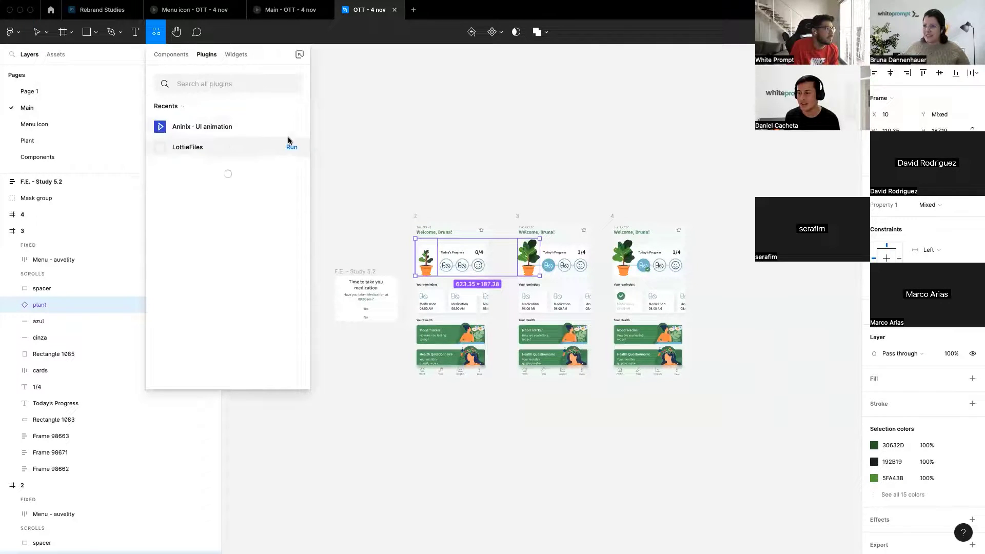
left_click(316, 135)
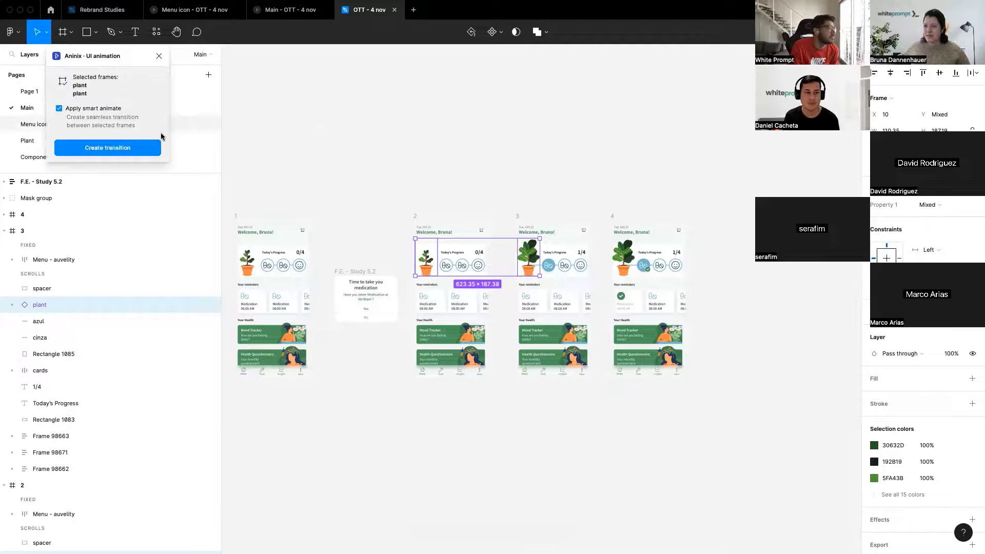
left_click(124, 148)
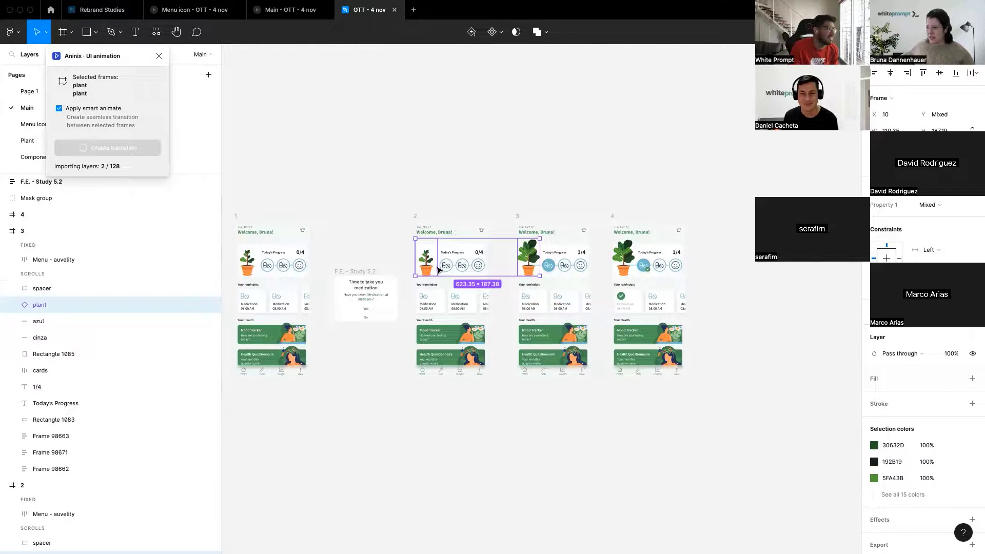
Reselect both plants and expand the plant layer to list its pot, leaves and stick.
left_click(436, 269)
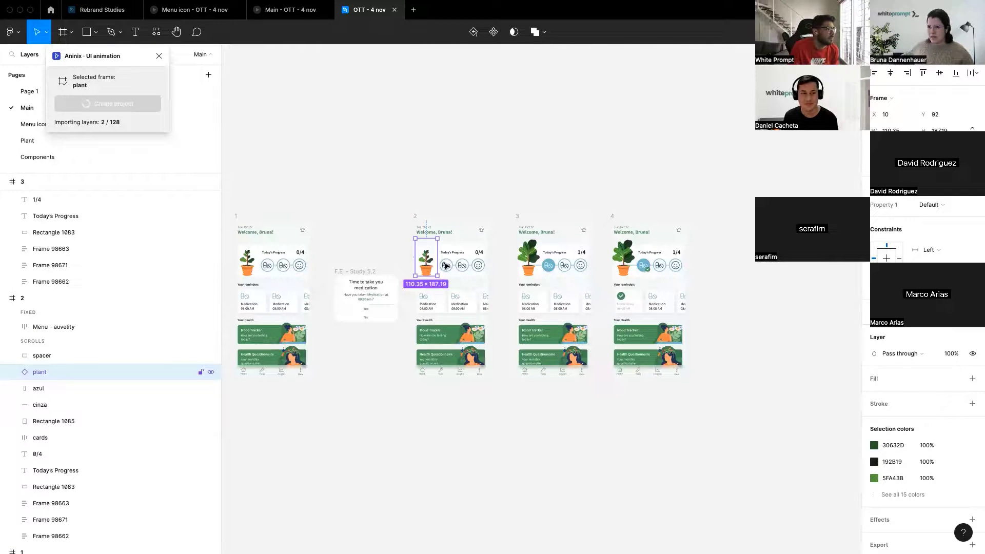
left_click(529, 262, "shift")
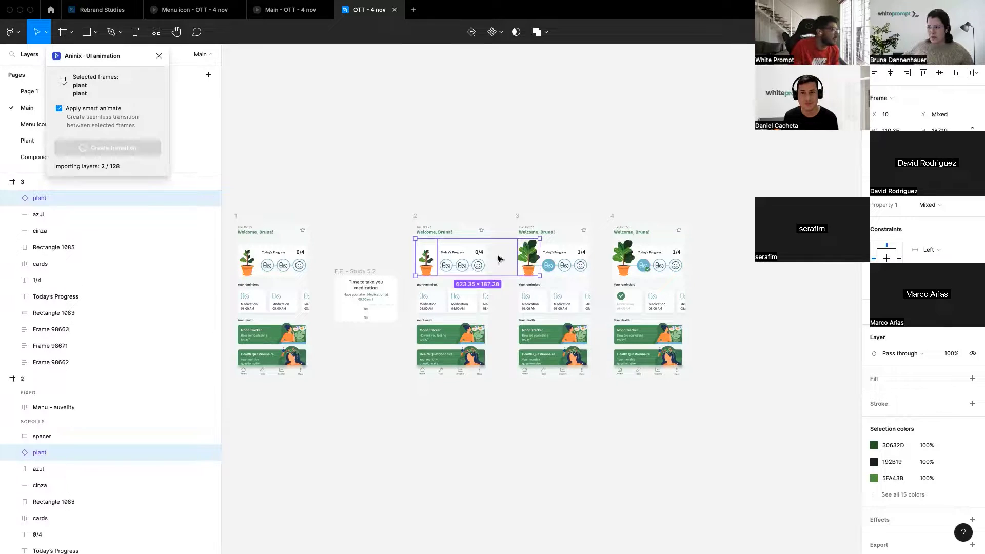
left_click(12, 198)
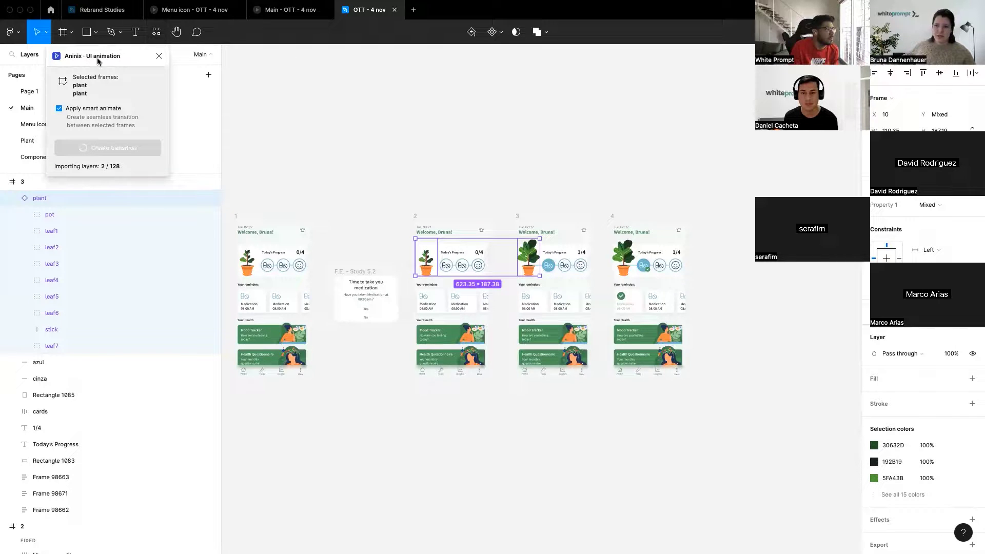
Close the stalled Aninix import and go to the Menu icon page.
left_click(161, 56)
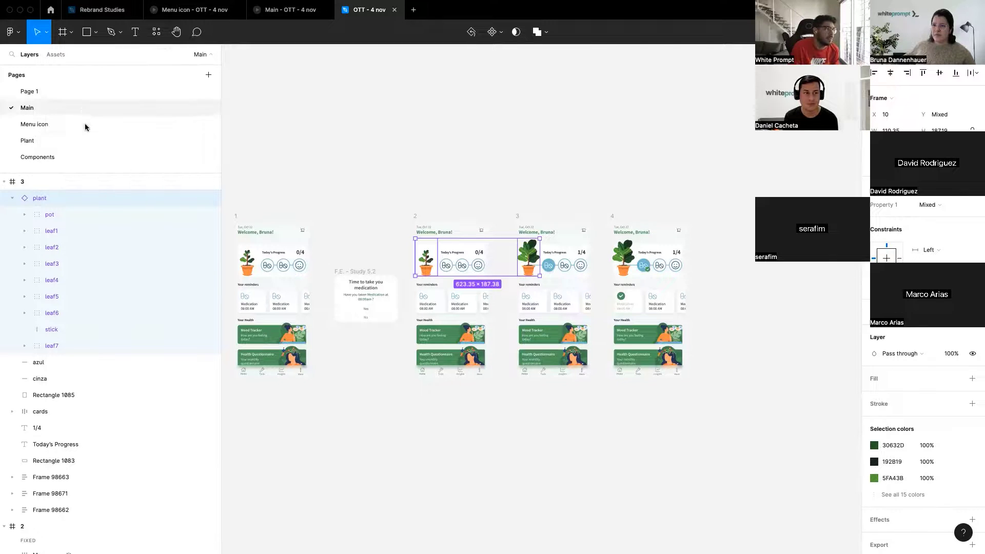
left_click(31, 141)
scroll(427, 191, "down", 5)
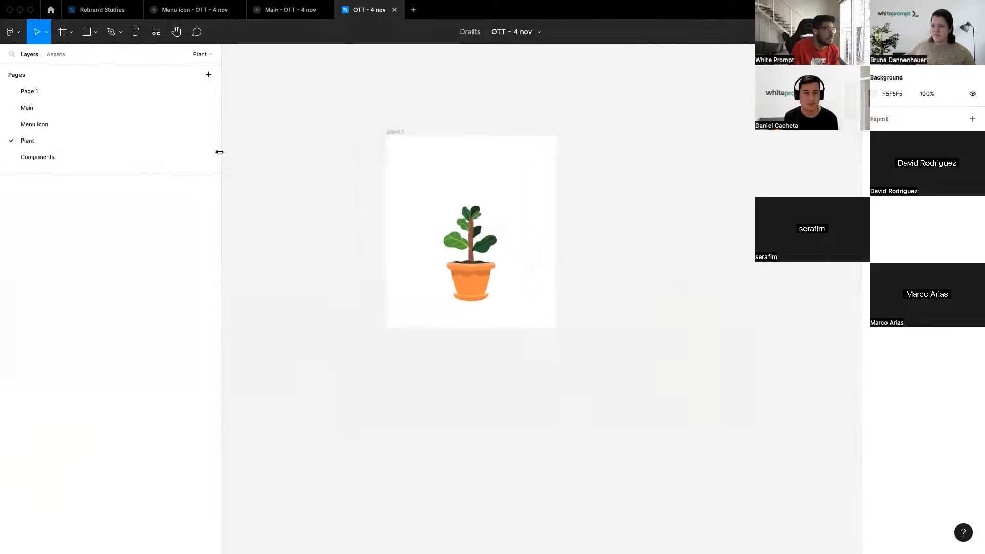
left_click(63, 125)
Select the menu 1 and menu 3 frames and run Aninix on them.
left_click(286, 182)
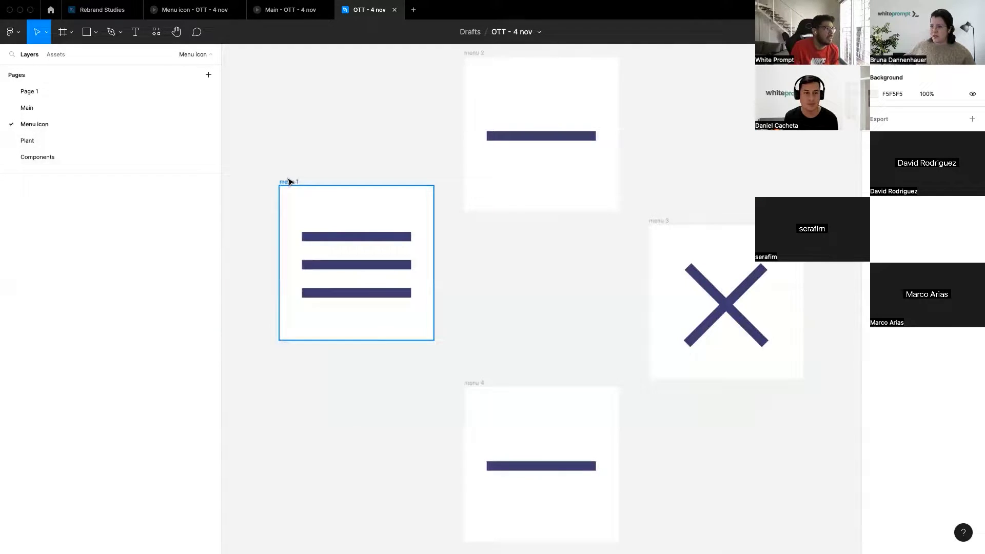
left_click(656, 221, "shift")
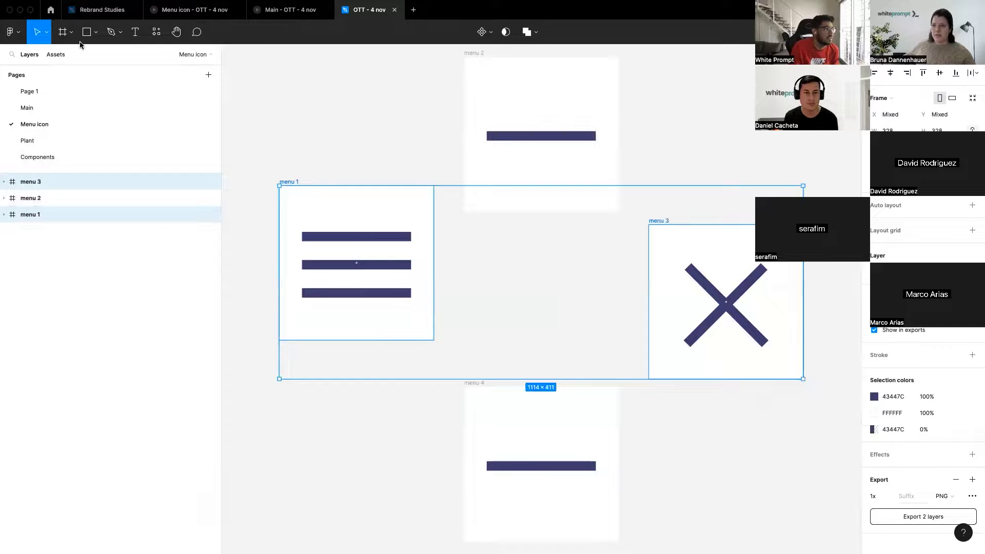
left_click(156, 32)
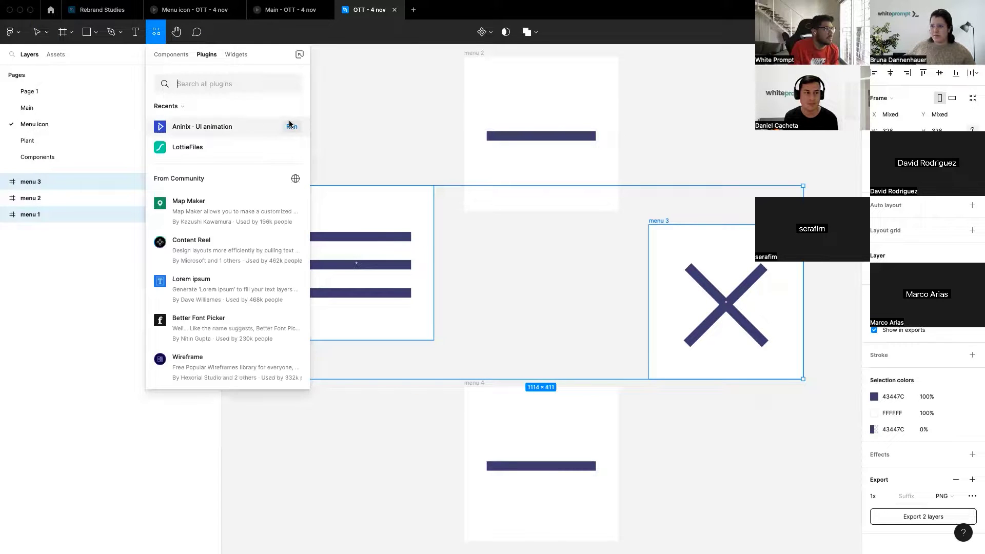
left_click(199, 134)
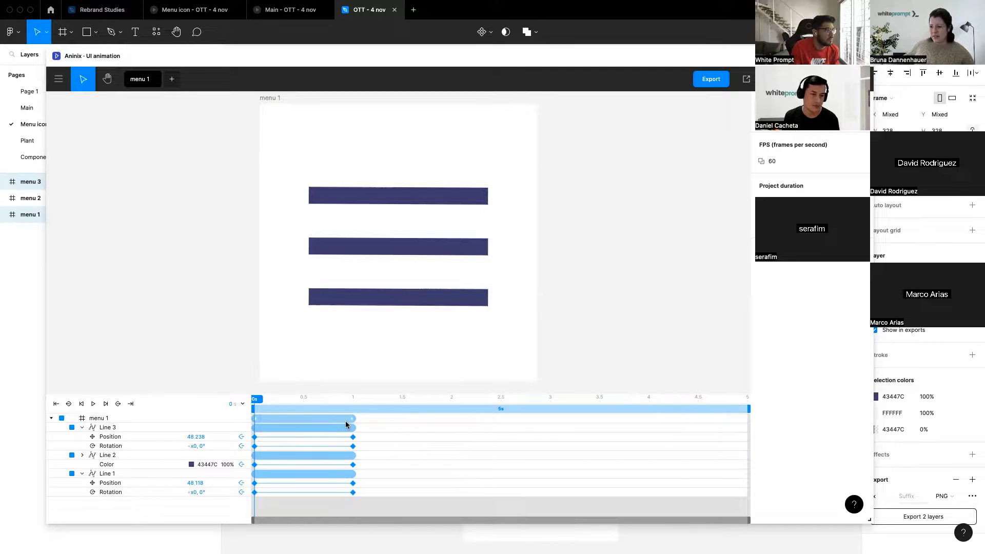
Stretch the menu keyframes to 2.51 s, preview the animation, and trim the project duration to 2.51 s.
left_click_drag(353, 418, 502, 422)
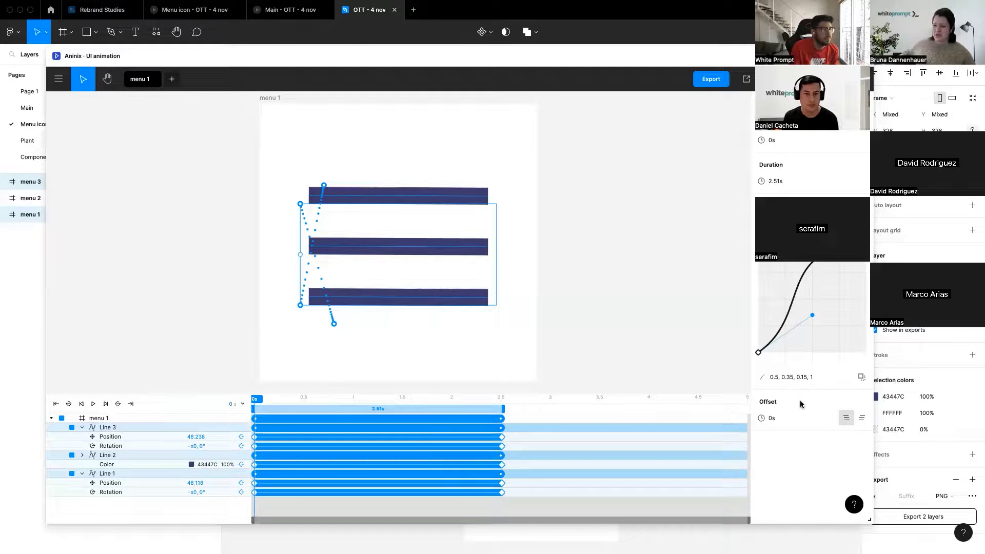
left_click(93, 406)
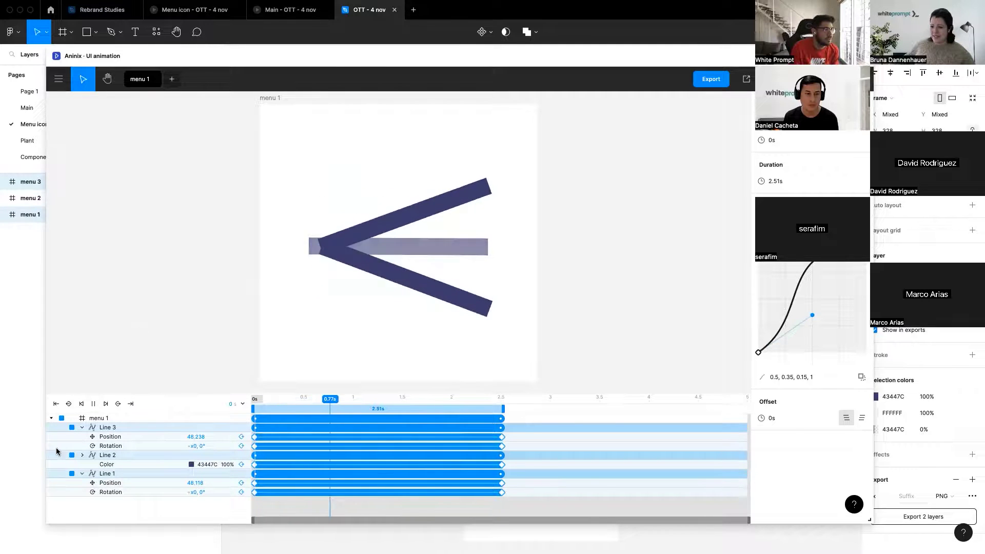
left_click(93, 405)
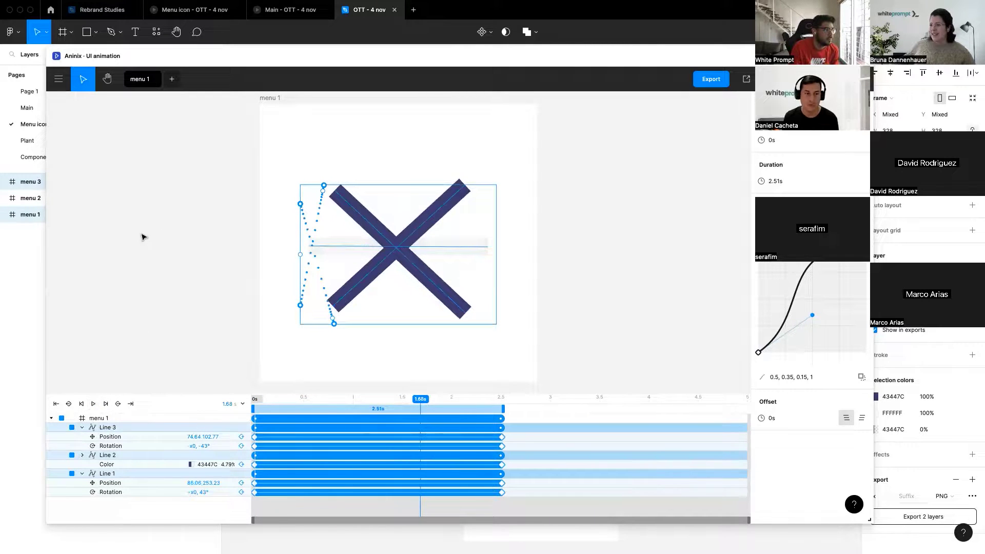
left_click(144, 237)
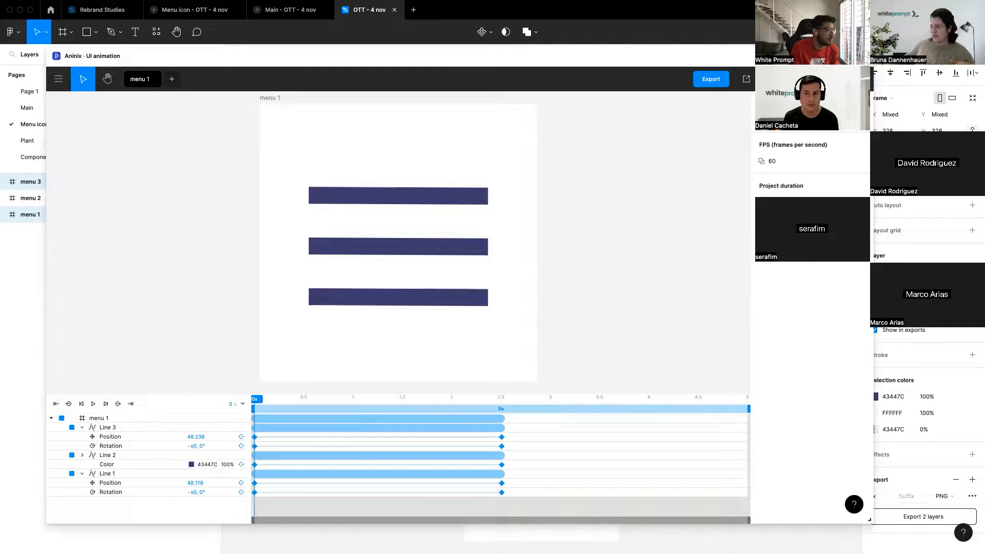
left_click_drag(749, 408, 503, 408)
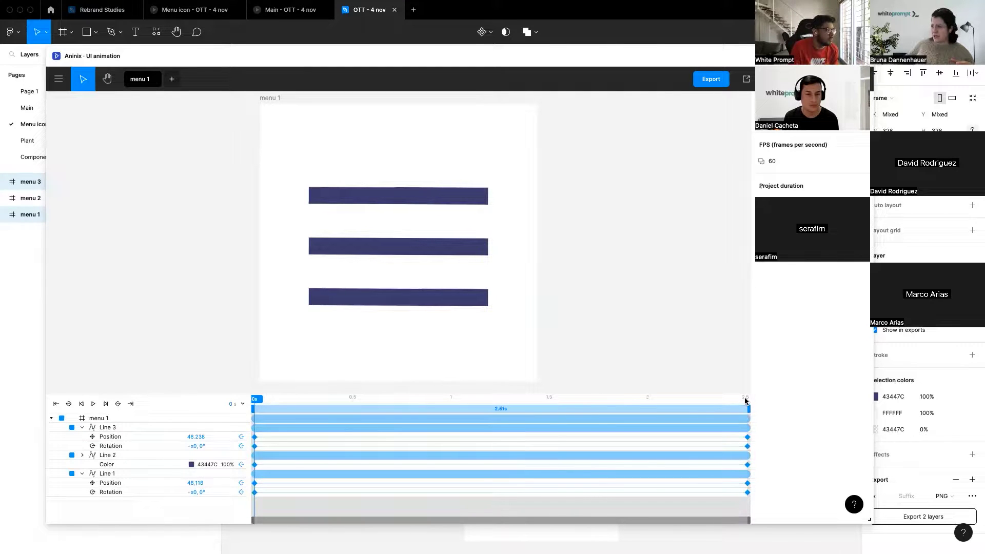
Export the menu 1 animation as Lottie and save menu 1.json to Downloads.
left_click(711, 80)
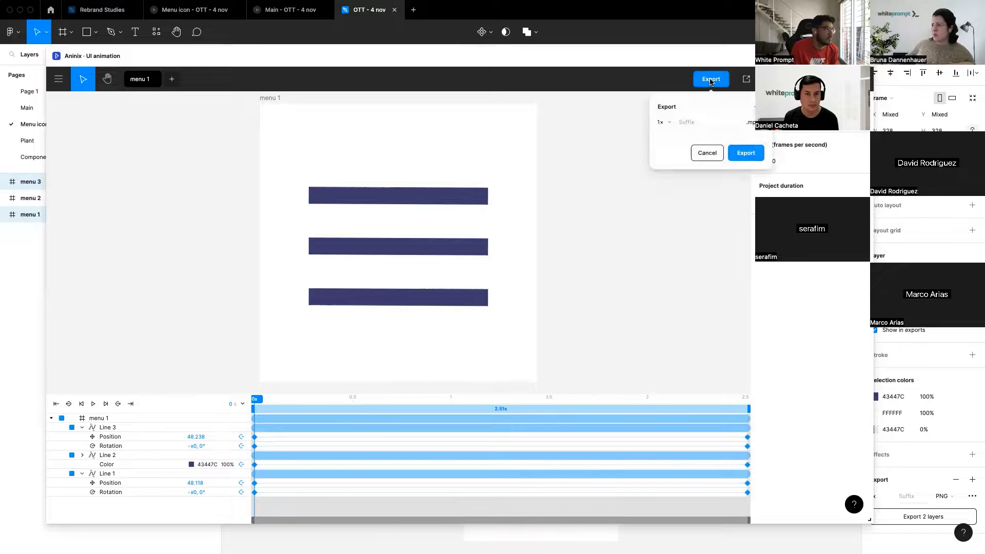
left_click(752, 124)
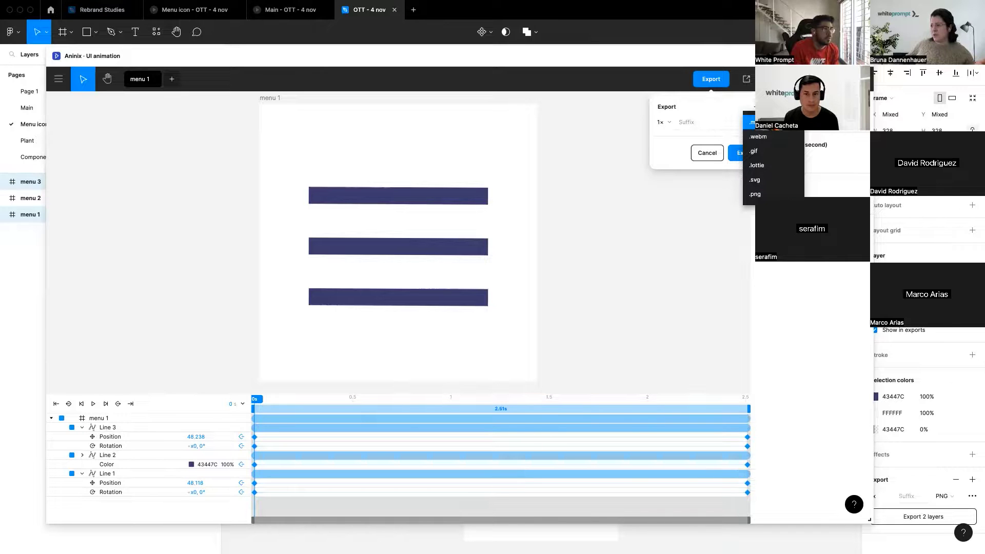
left_click(774, 173)
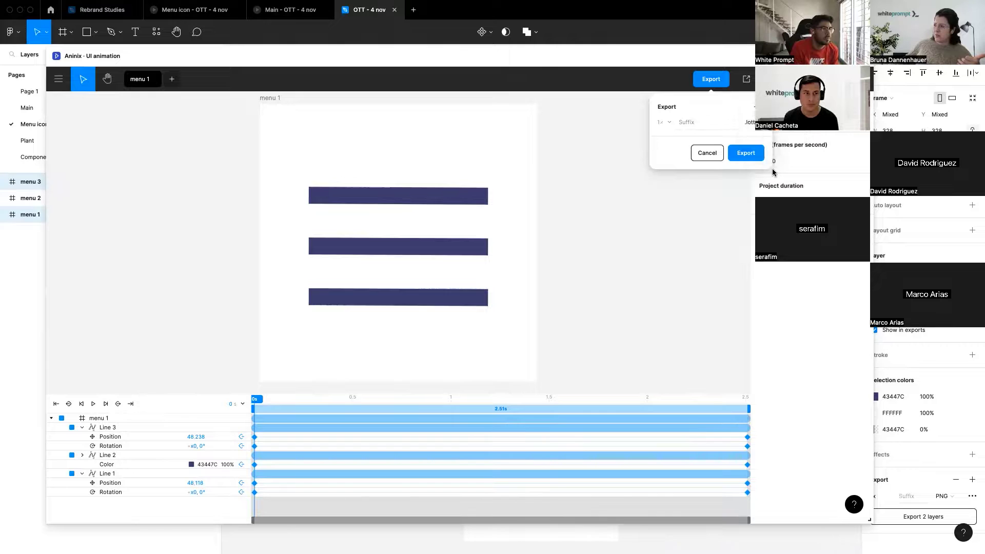
left_click(745, 158)
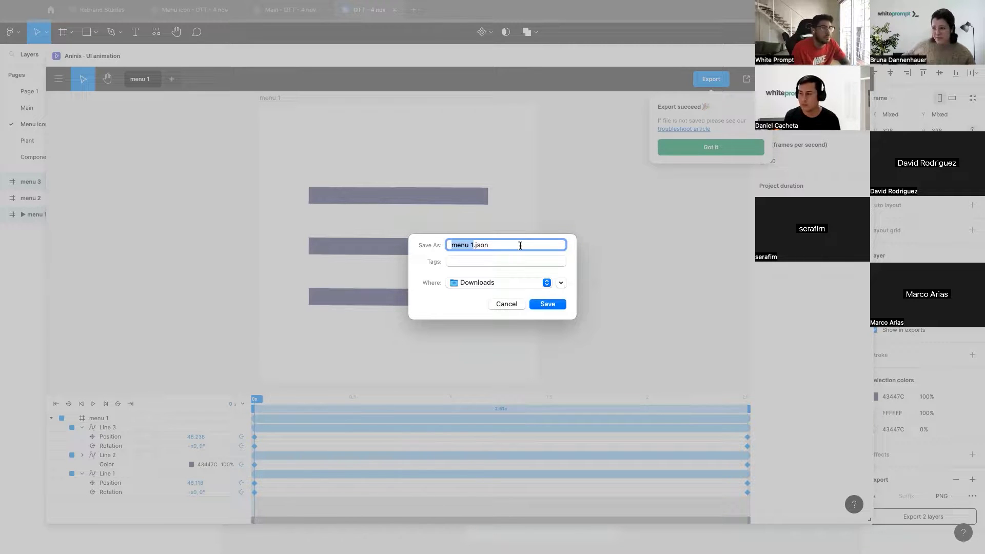
left_click(552, 308)
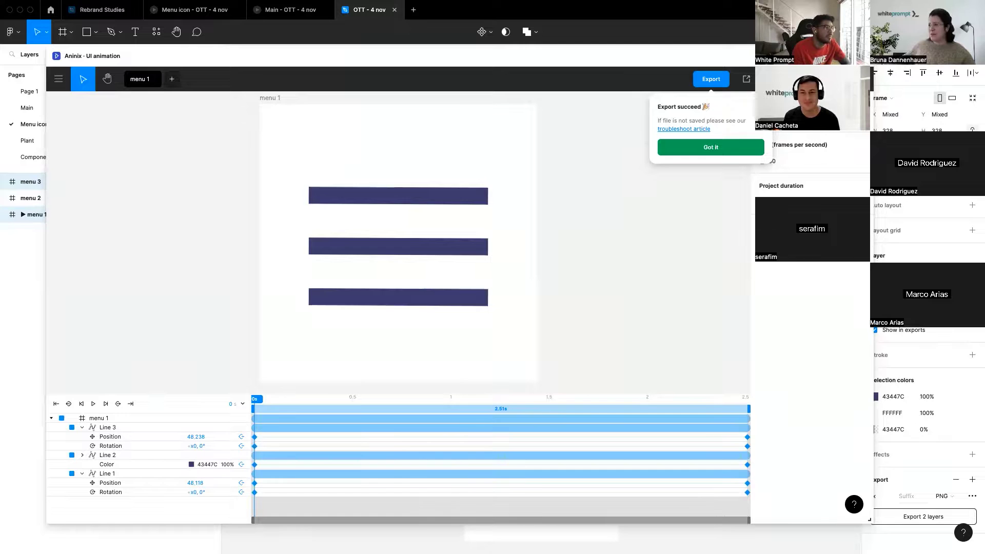
left_click_drag(145, 57, 166, 71)
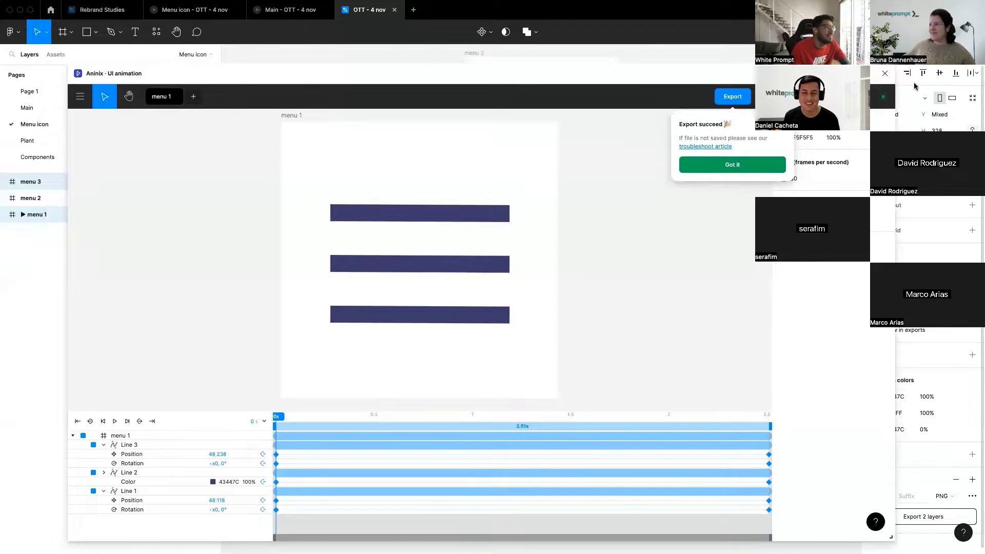
Close the Aninix window and return to the Main page with the plant selected.
left_click(886, 74)
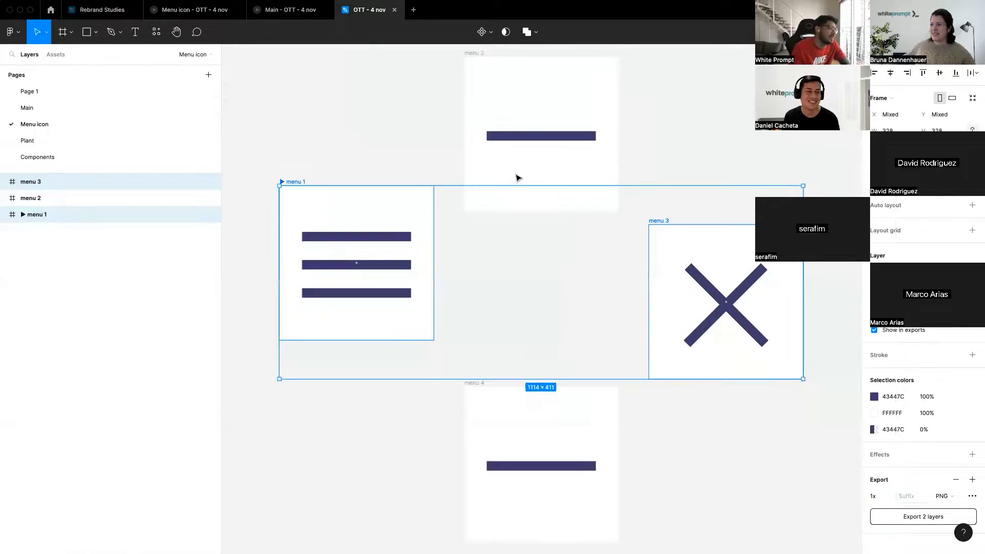
left_click(49, 112)
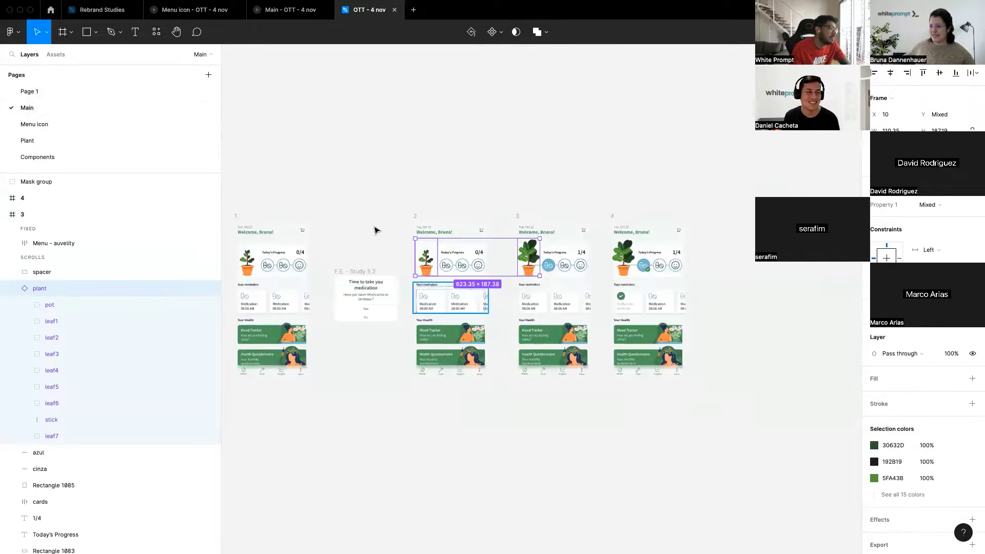
right_click(431, 266)
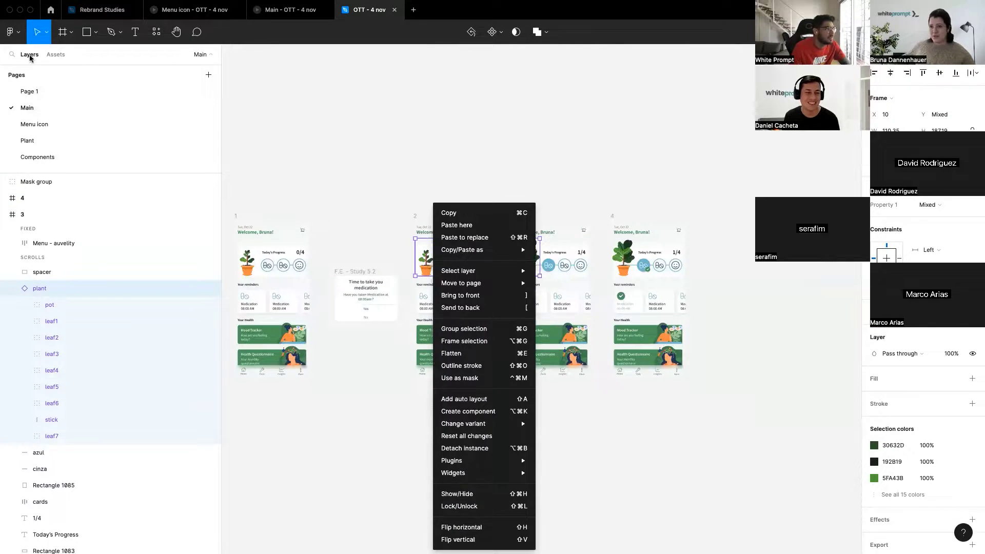
left_click(156, 32)
left_click(156, 32)
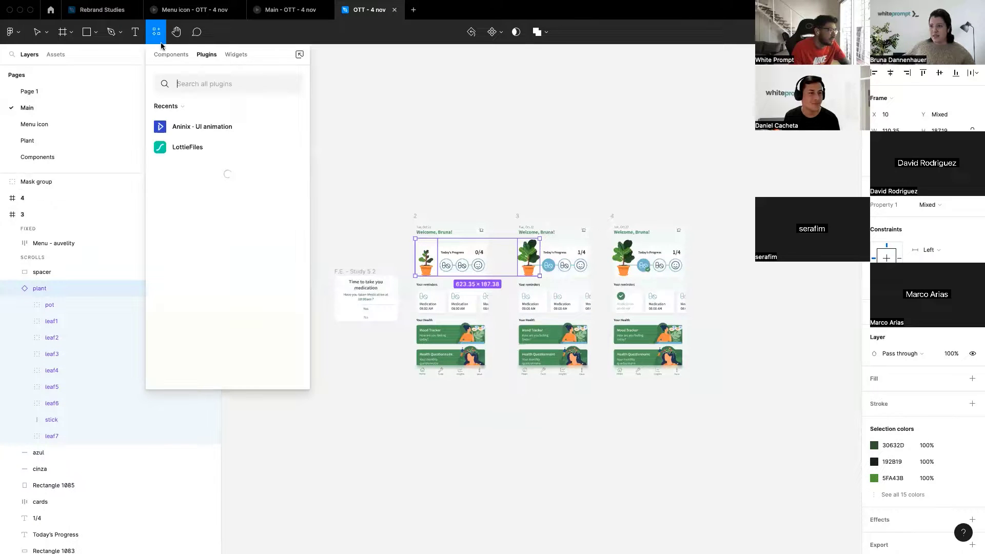
Start an Aninix plant transition, cancel it by closing the panel, and open a new file tab.
left_click(291, 128)
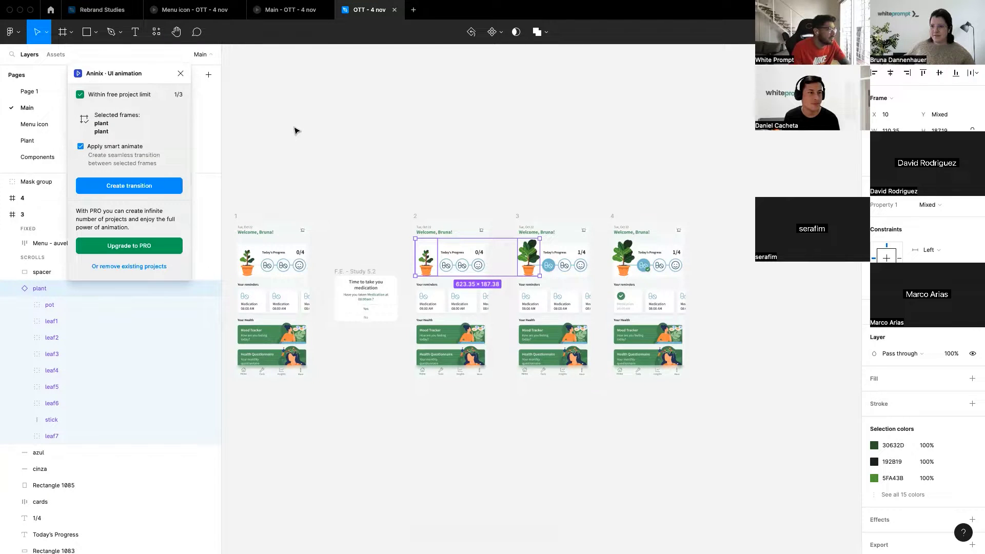
left_click(150, 187)
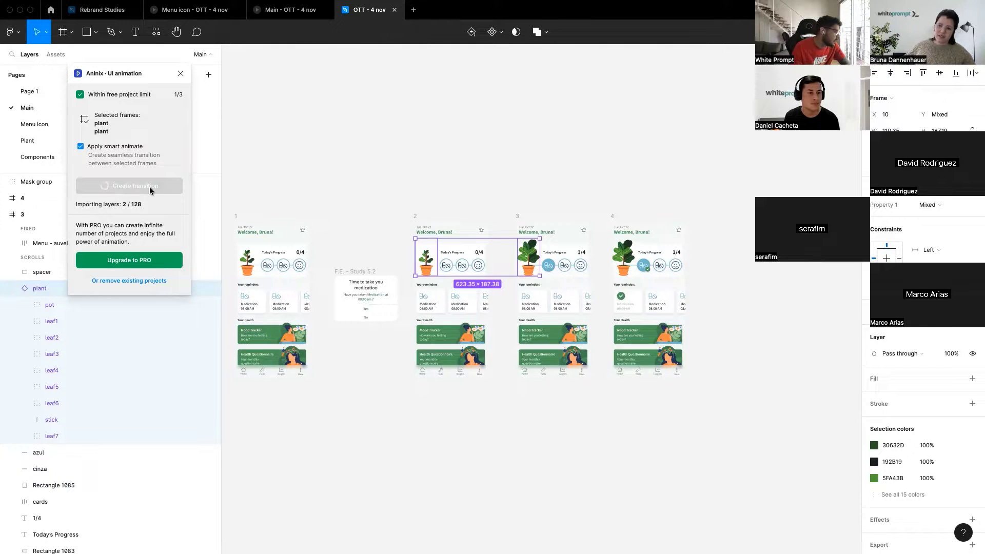
left_click(181, 76)
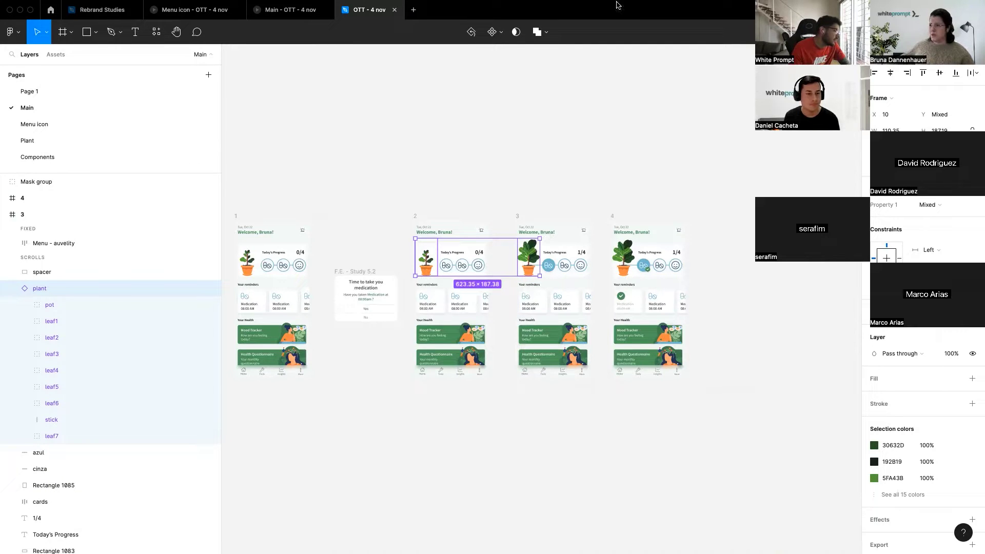
left_click(413, 10)
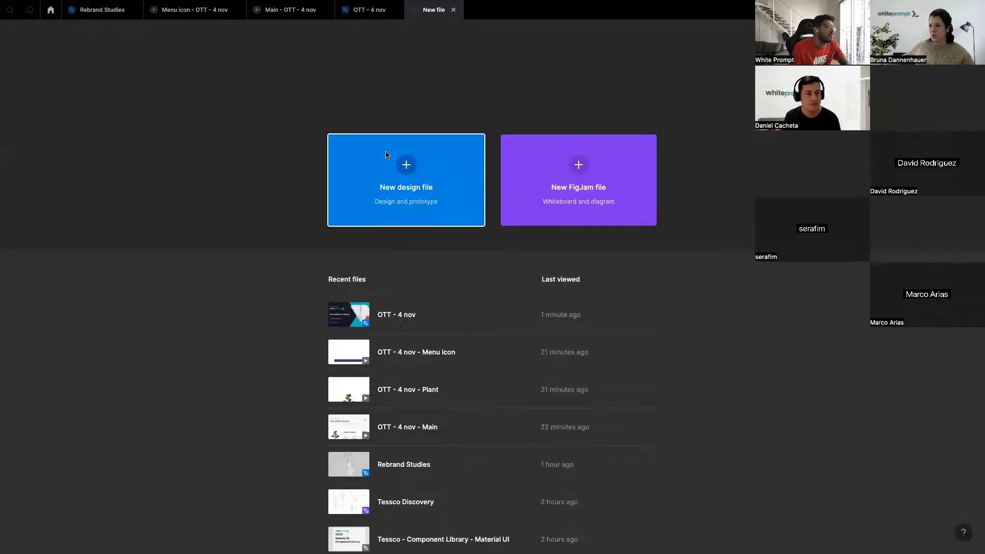
Create a new design file, paste the two plants, and reset them to their component state.
left_click(406, 167)
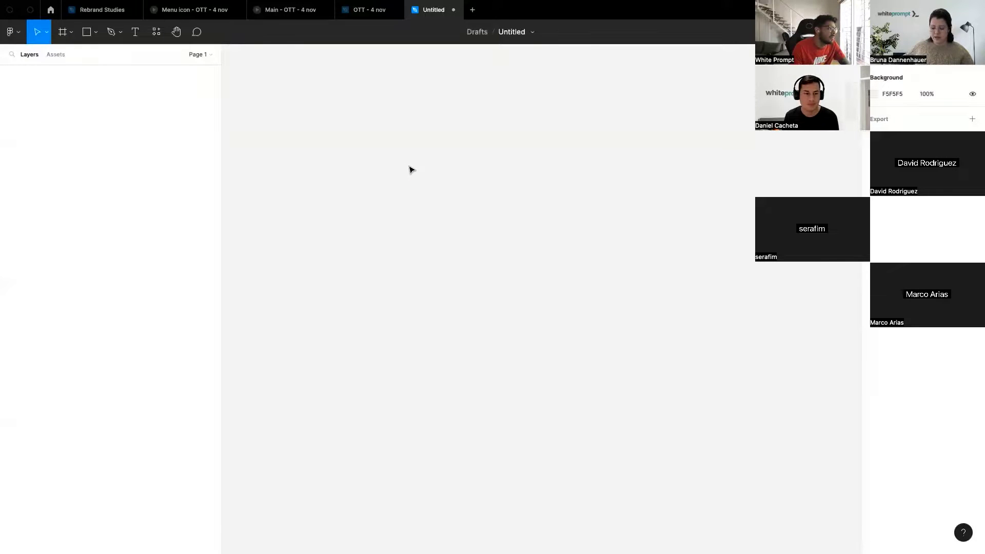
key("super+v")
right_click(311, 334)
mouse_move(378, 466)
left_click(372, 436)
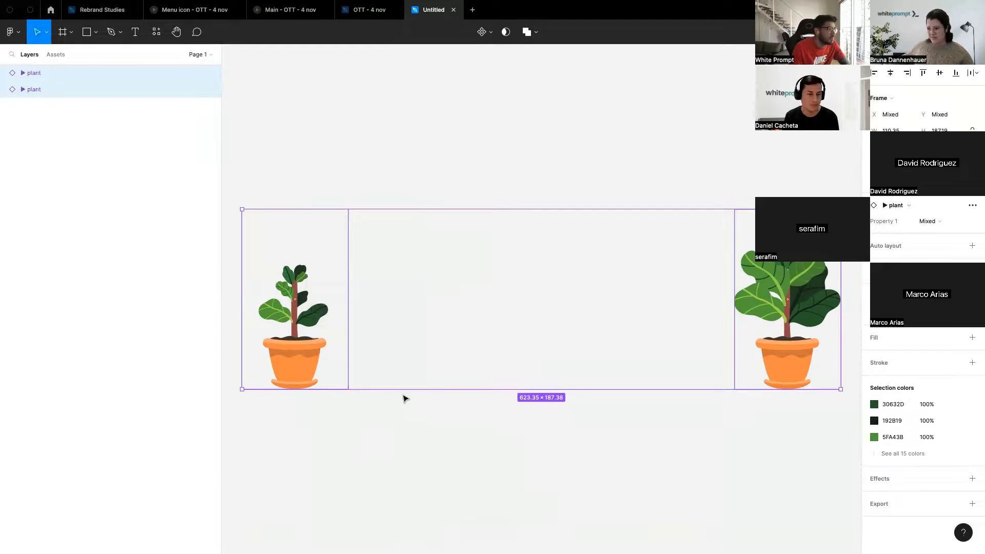
Detach the plants into editable frames and place the large plant beside the small one.
right_click(307, 365)
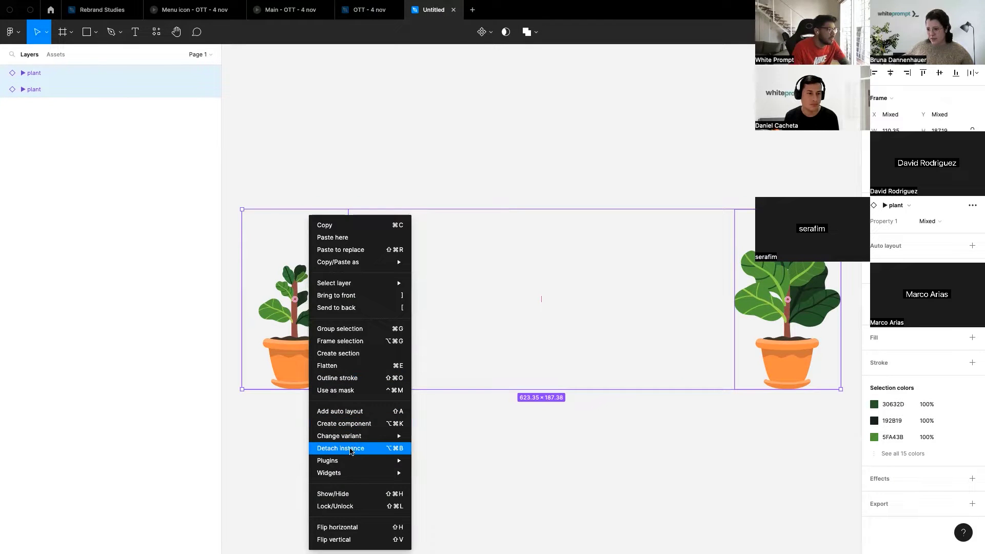
key("Return")
left_click(789, 169)
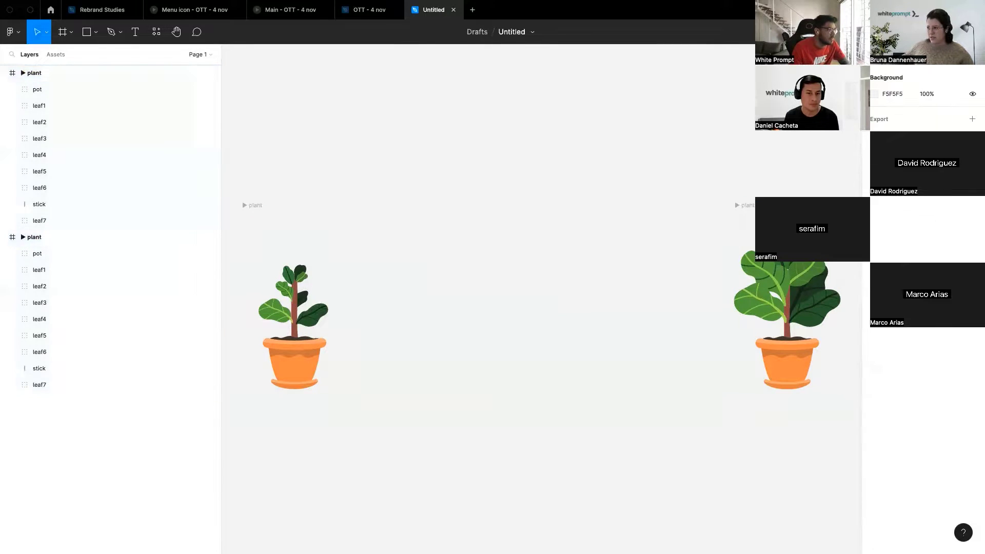
left_click_drag(745, 282, 389, 282)
left_click(363, 152)
Select both plant frames and launch the Aninix plugin on them.
scroll(362, 152, "left", 3)
left_click(369, 206)
left_click(516, 208, "shift")
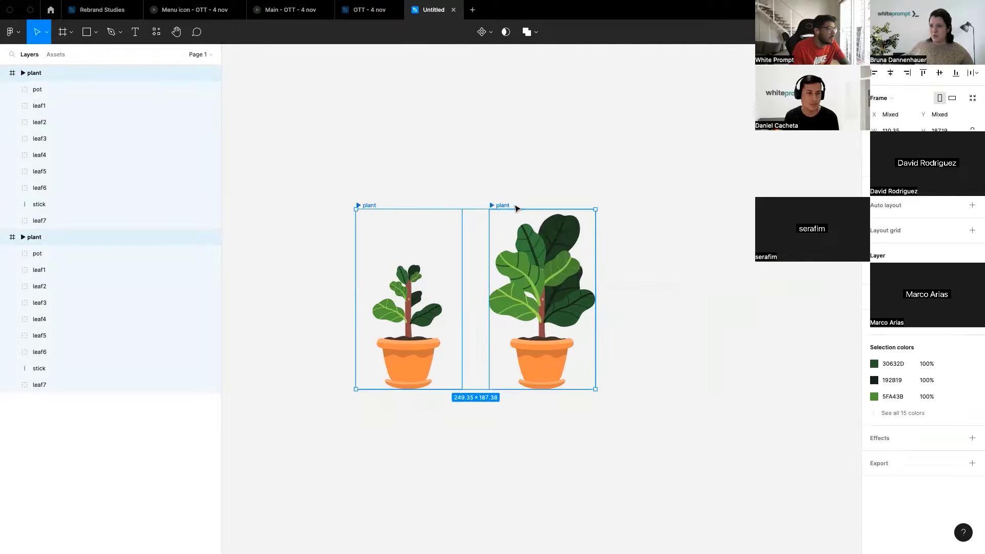
left_click(156, 32)
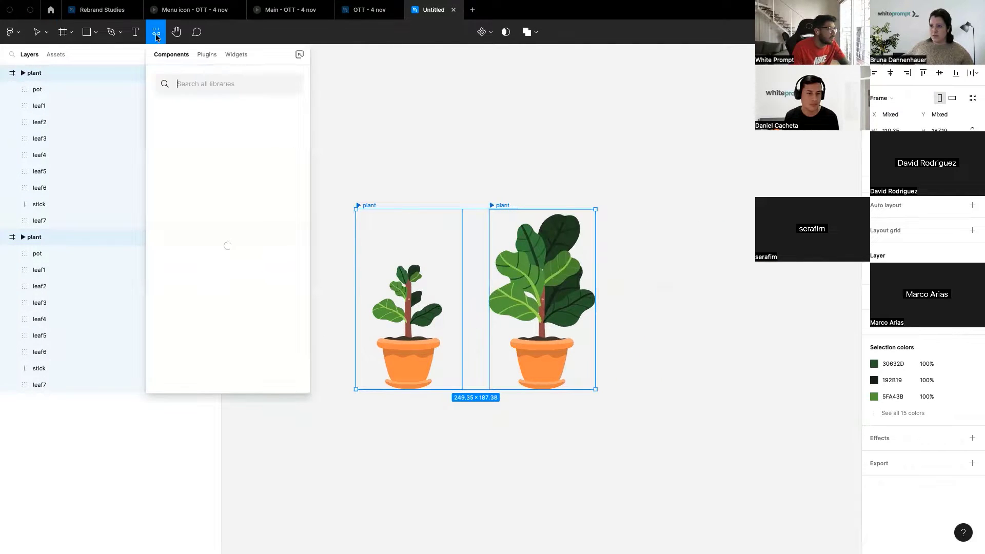
left_click(207, 55)
left_click(288, 127)
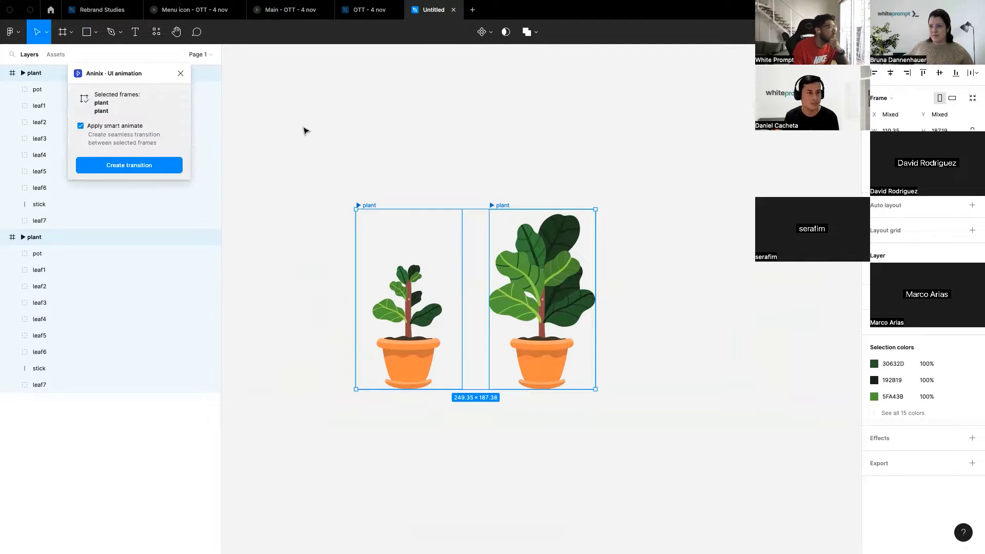
Create a smart-animate transition between the plants in Aninix and preview the growth.
left_click(149, 168)
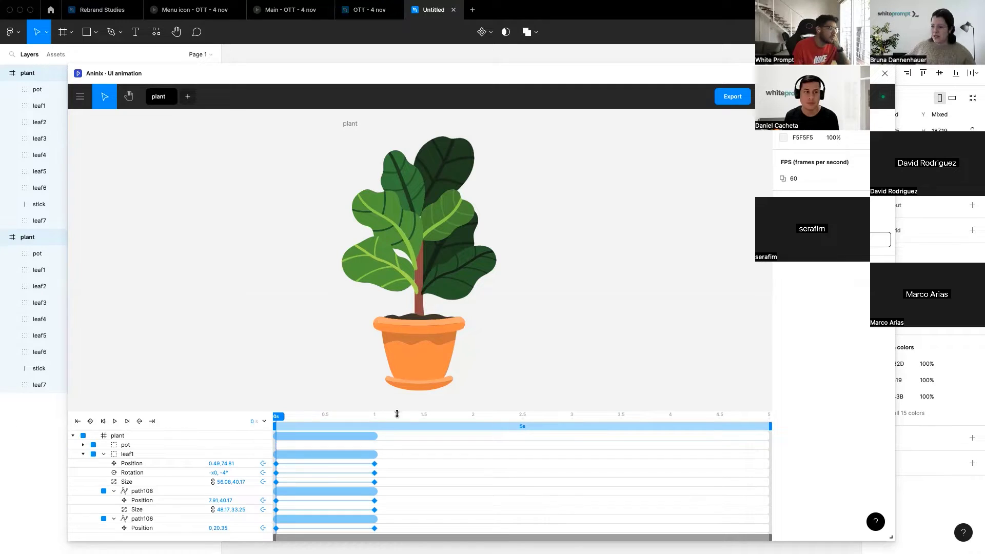
left_click(115, 421)
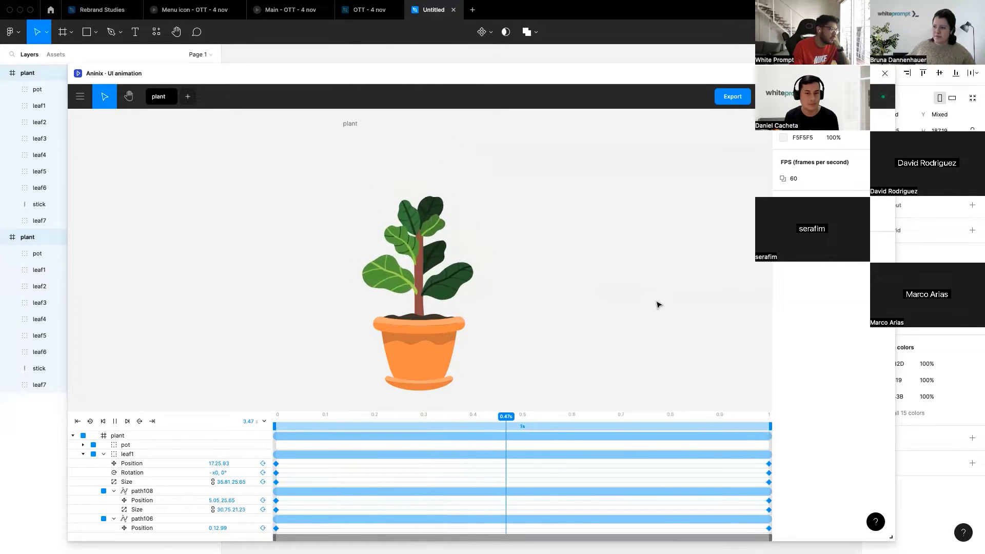
Export the plant animation in Lottie format, saving plant.json to Downloads.
left_click(733, 97)
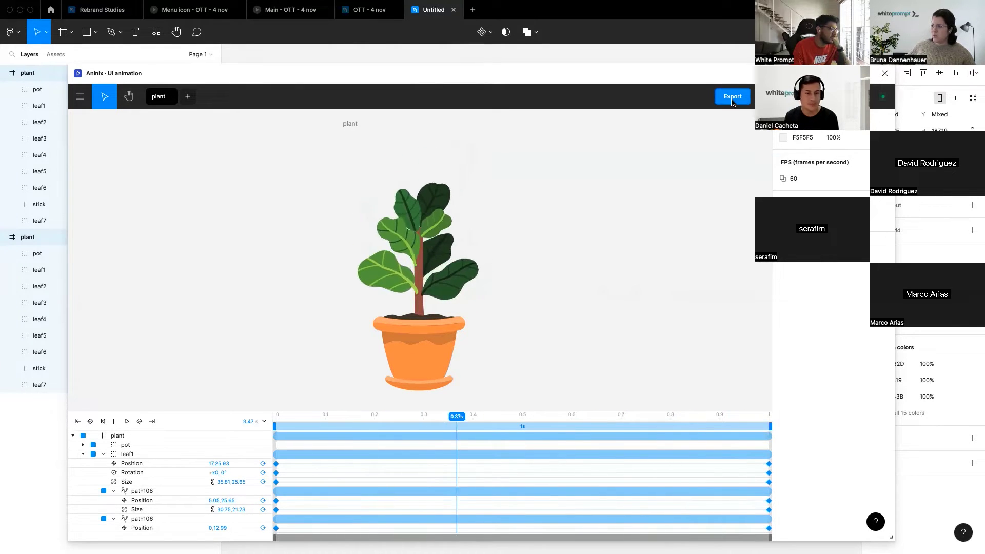
left_click(776, 141)
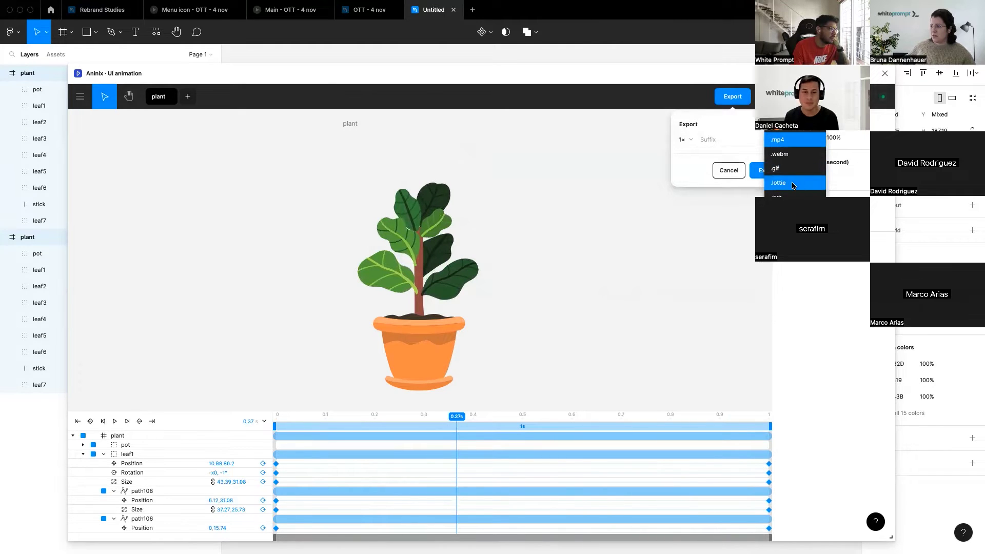
left_click(793, 184)
left_click(760, 172)
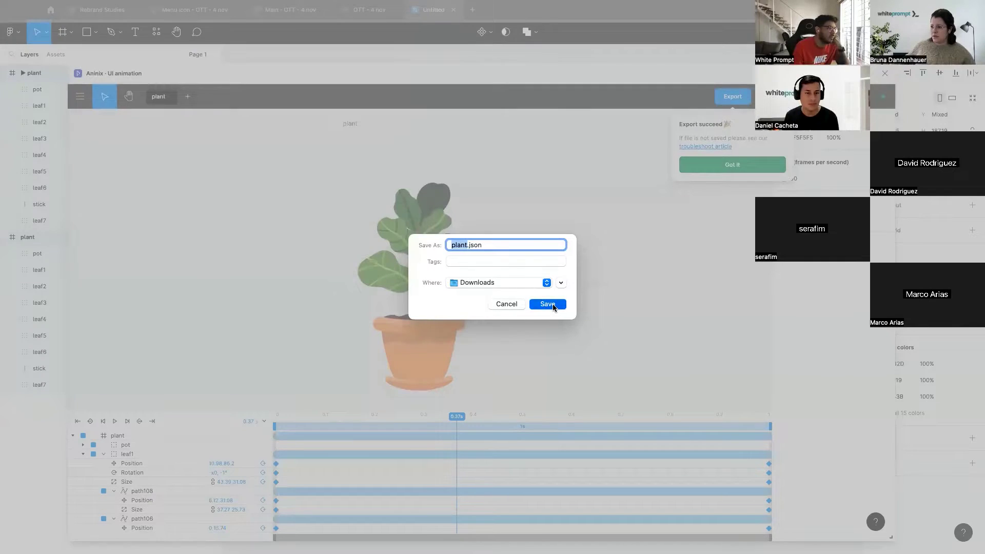
left_click(552, 306)
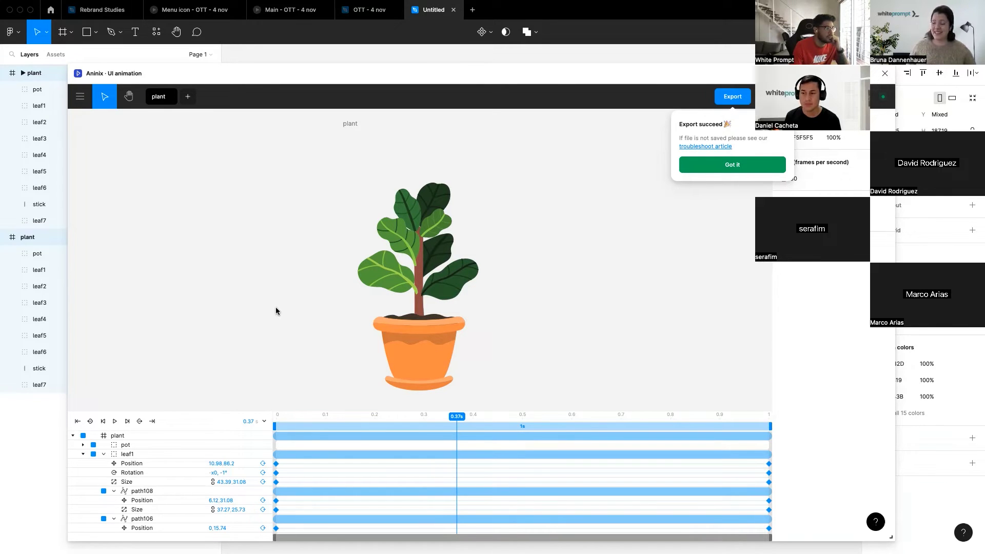
left_click_drag(371, 76, 393, 104)
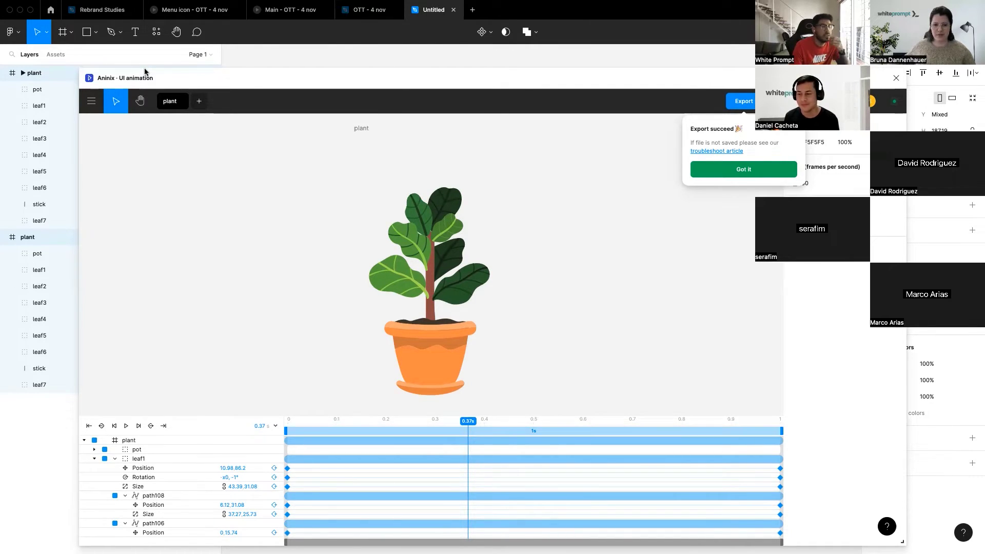
Switch to the Main - OTT - 4 nov tab showing the medication tracker prototype.
left_click(270, 9)
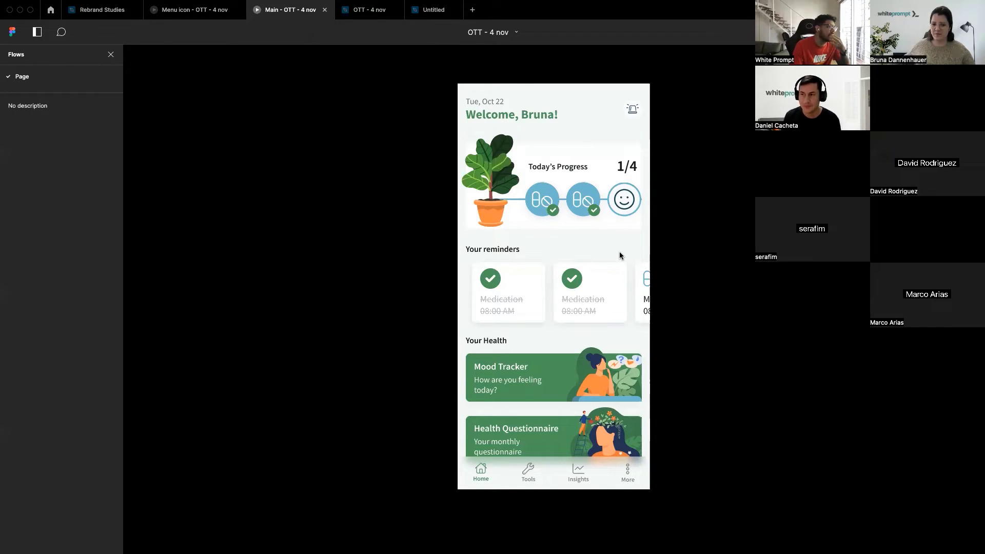
Return to the slideshow and advance to the closing 'Thank you!' slide.
key("super+Tab")
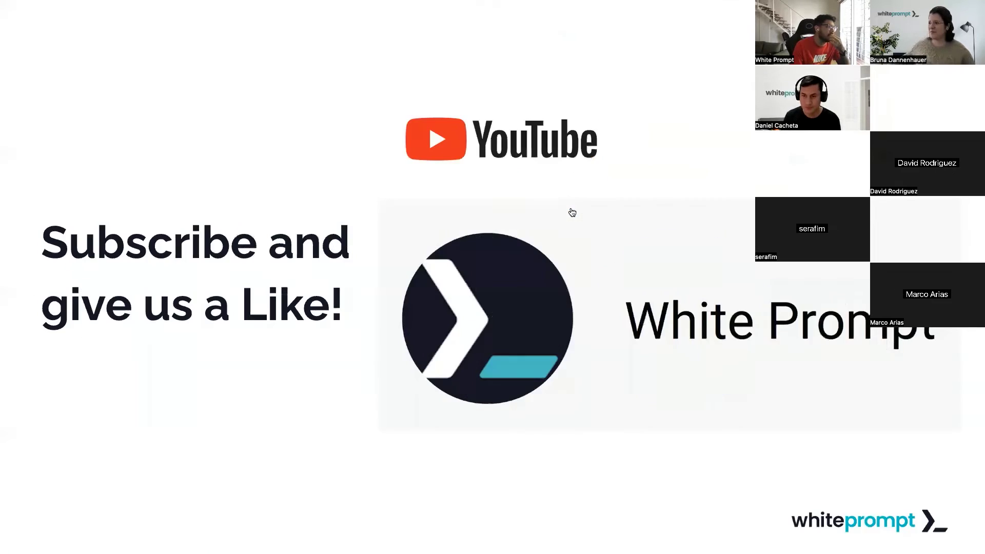
key("Right")
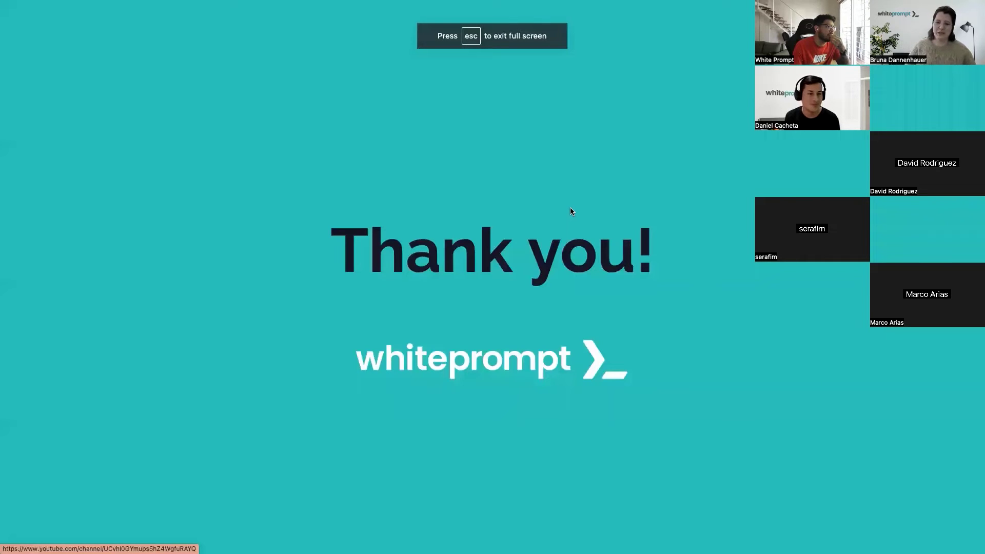